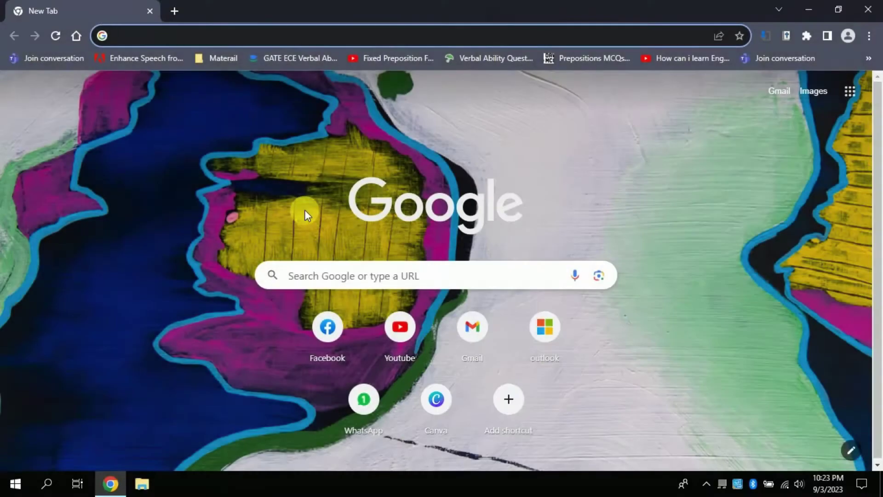
pyautogui.write('chat.openai.com')
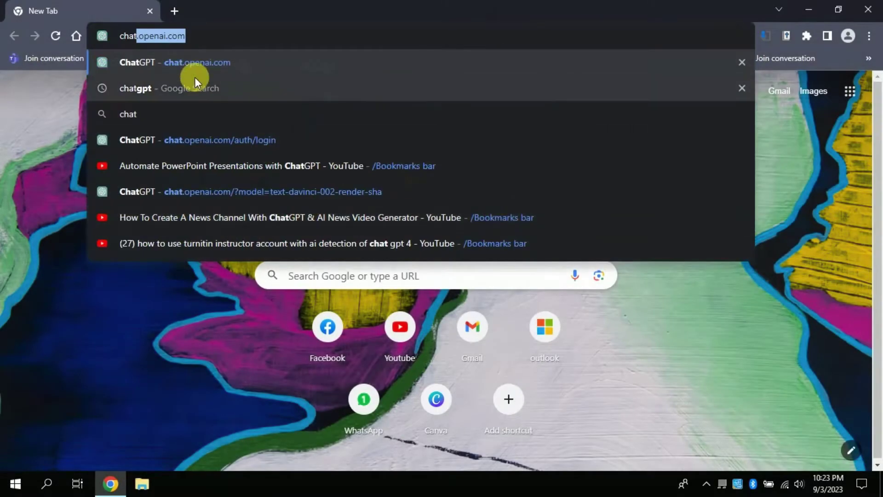
# - Reach a fresh ChatGPT chat on the free GPT-3.5 model, dismissing the GPT-4 upgrade offer
pyautogui.click(153, 64)
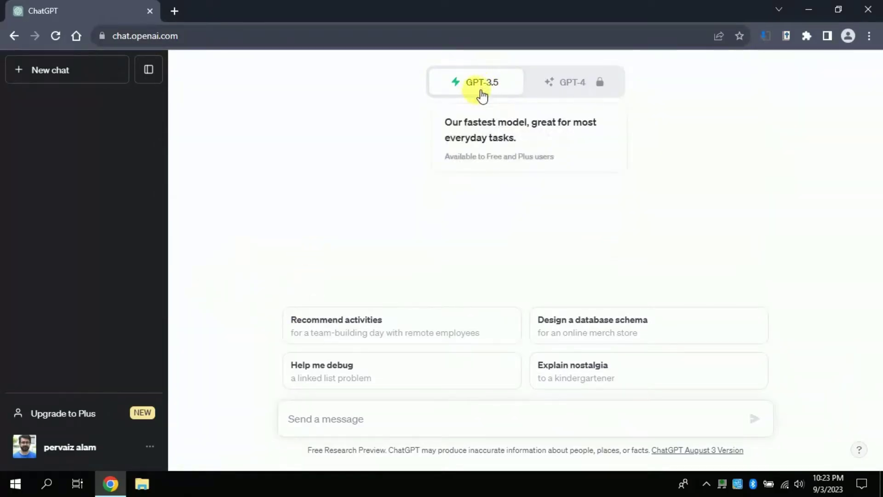
pyautogui.moveTo(572, 82)
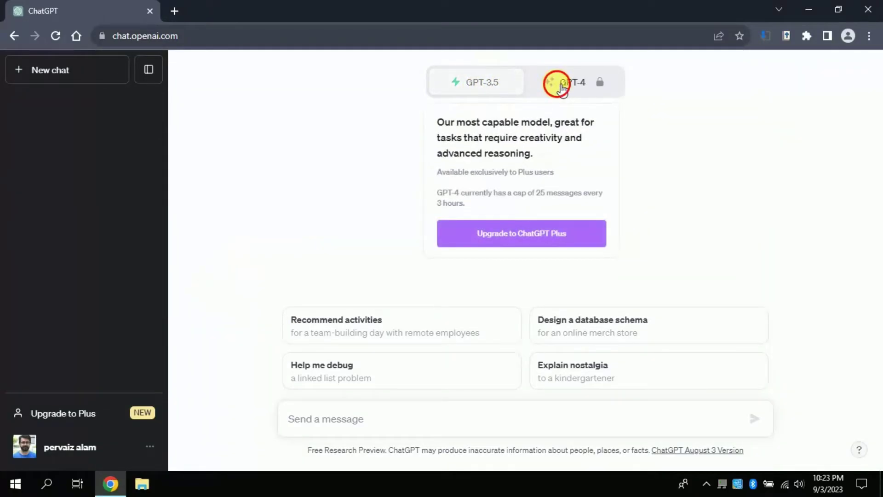
pyautogui.click(561, 89)
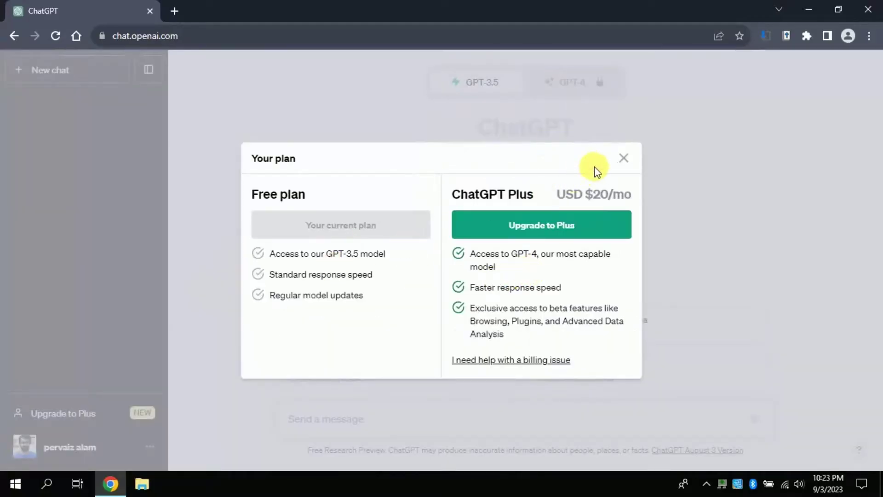
pyautogui.click(625, 159)
pyautogui.moveTo(566, 82)
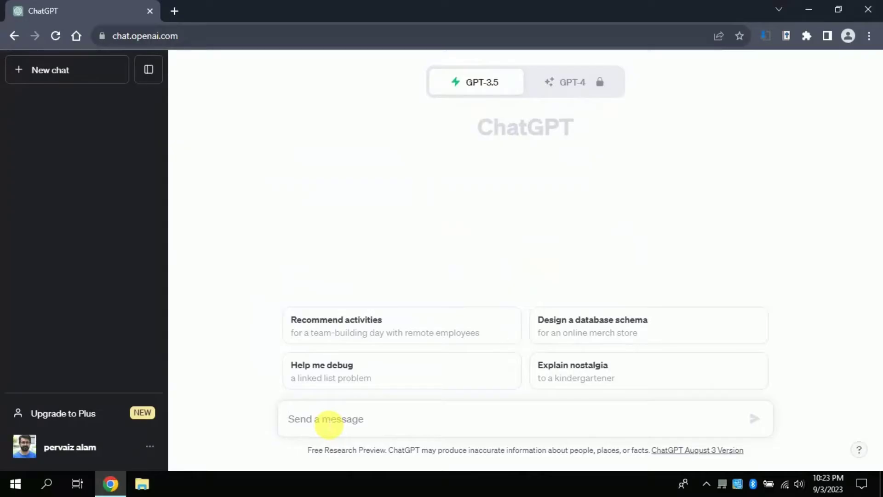
# - Paste the prepared prompt for 8-slide VBA code into the message box without its trailing line
pyautogui.click(329, 424)
pyautogui.write('"I want you to write a VBA code for a PowerPoint presentation about six best strategies to students Mathematics achievement. You are to fill in all the text with your own knowledge, no placeholder. I need 8 slides?"')
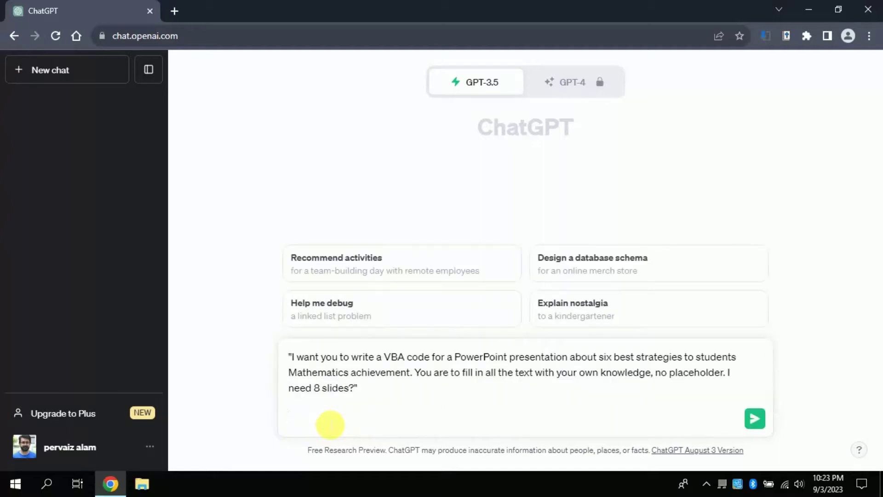
pyautogui.press('BackSpace')
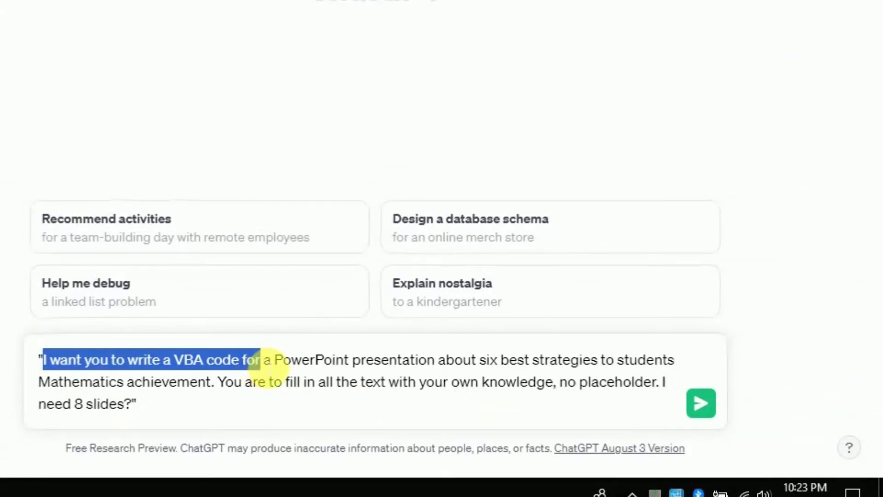
# - Highlight the prompt's key phrases: presentation, six best strategies, fill in all text, no placeholder, 8 slides
pyautogui.click(260, 359)
pyautogui.moveTo(261, 360); pyautogui.dragTo(497, 360)
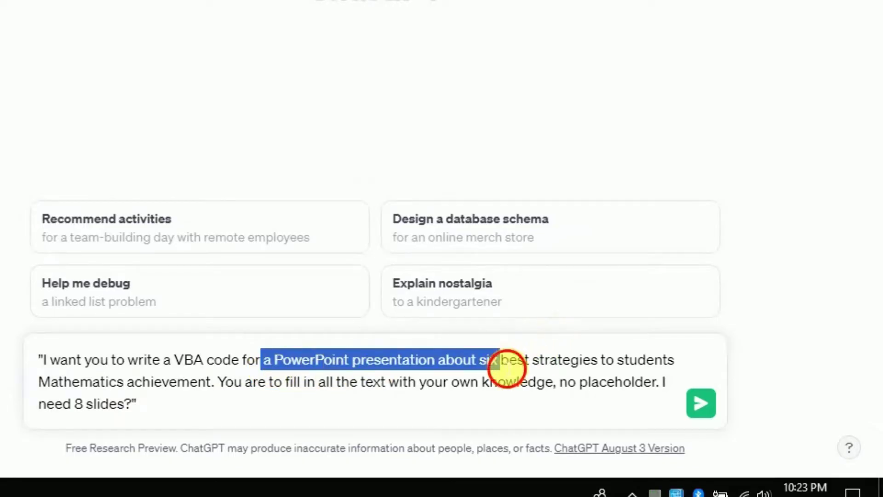
pyautogui.click(501, 360)
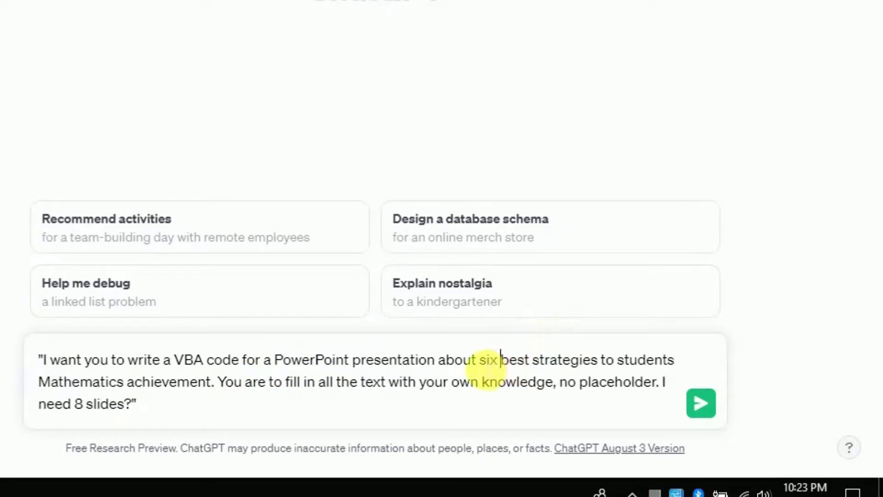
pyautogui.moveTo(478, 359)
pyautogui.mouseDown()
pyautogui.moveTo(189, 424)
pyautogui.moveTo(211, 388)
pyautogui.mouseUp()
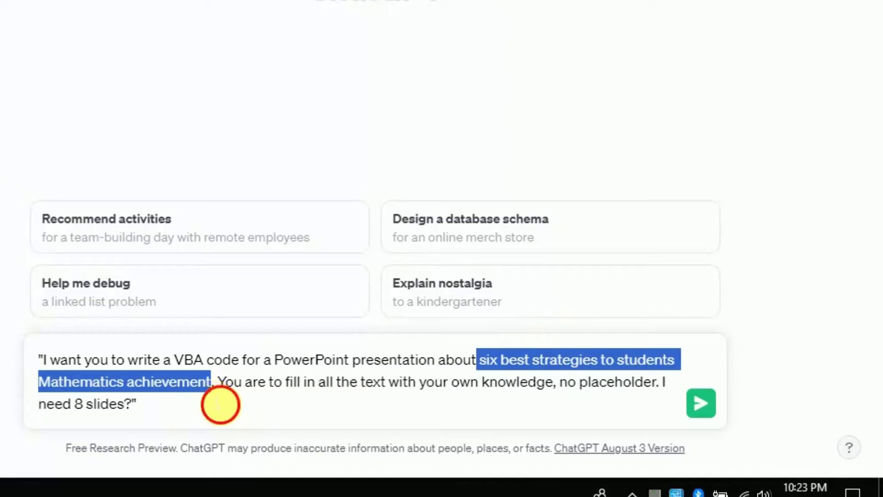
pyautogui.click(220, 406)
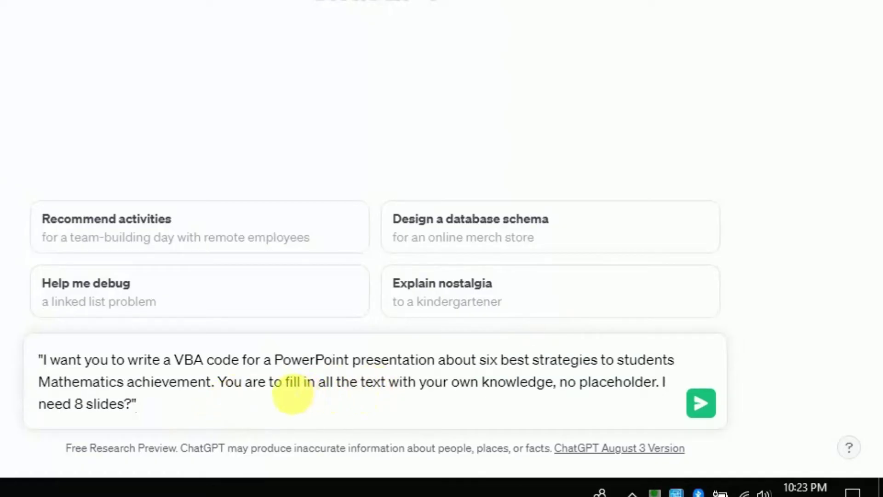
pyautogui.moveTo(285, 384)
pyautogui.mouseDown()
pyautogui.moveTo(529, 385)
pyautogui.moveTo(553, 400)
pyautogui.mouseUp()
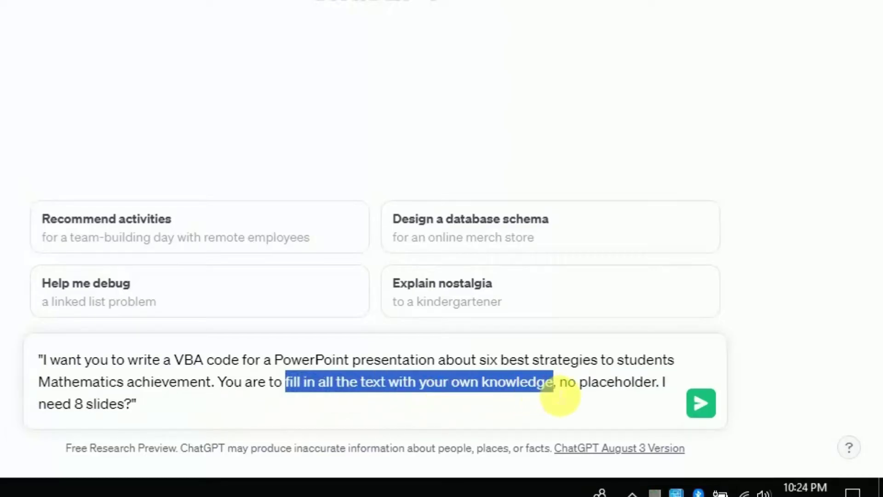
pyautogui.click(567, 383)
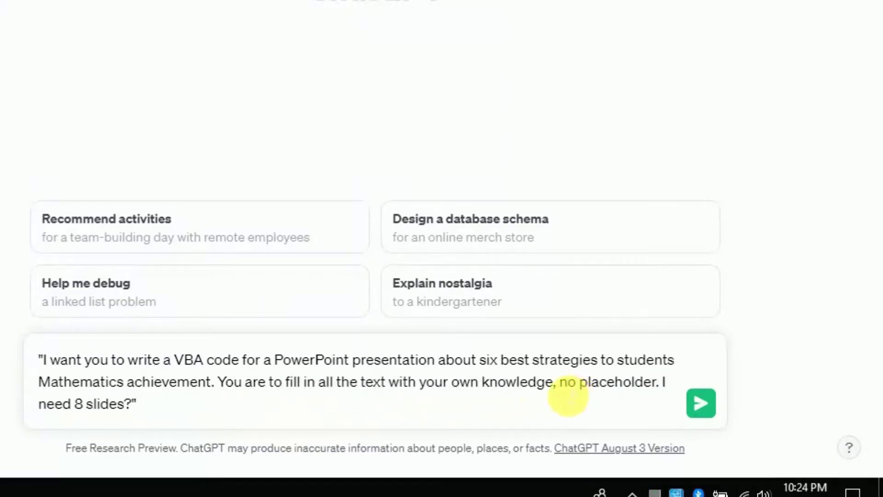
pyautogui.moveTo(569, 396); pyautogui.dragTo(647, 397)
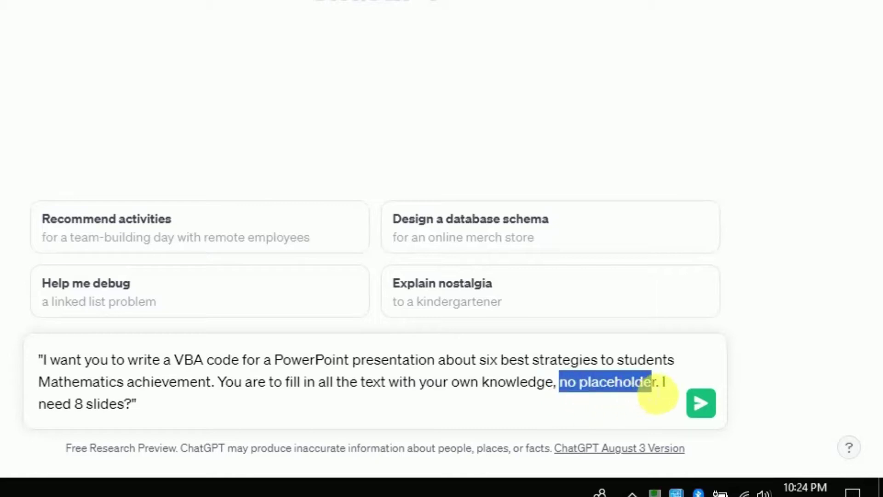
pyautogui.click(659, 396)
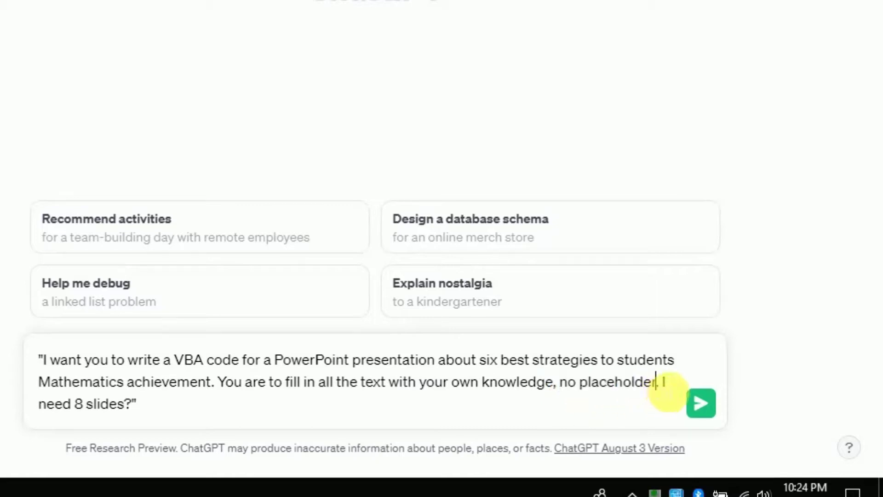
pyautogui.moveTo(667, 395); pyautogui.dragTo(664, 406)
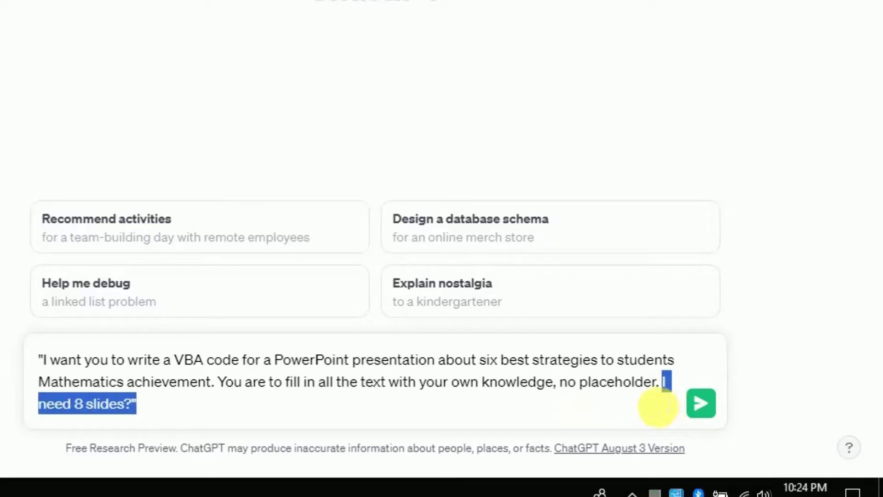
pyautogui.click(84, 406)
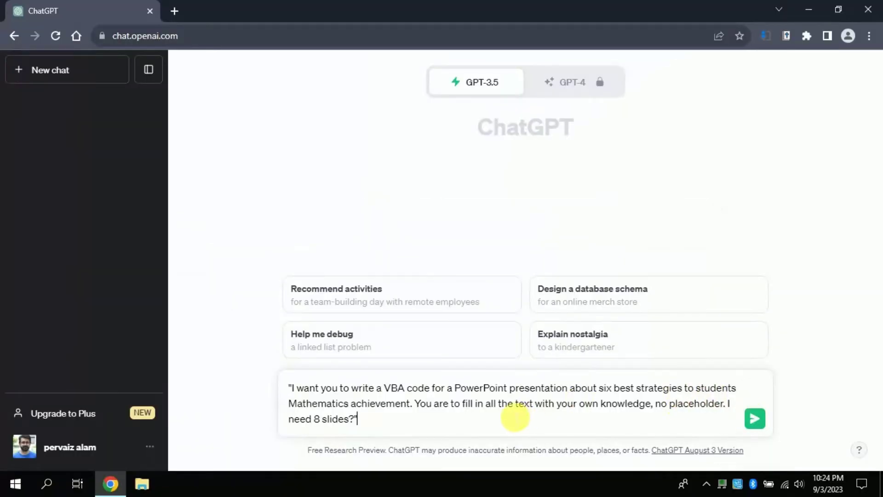
# - Send the prompt and receive the VBA macro for the math achievement presentation
pyautogui.click(754, 419)
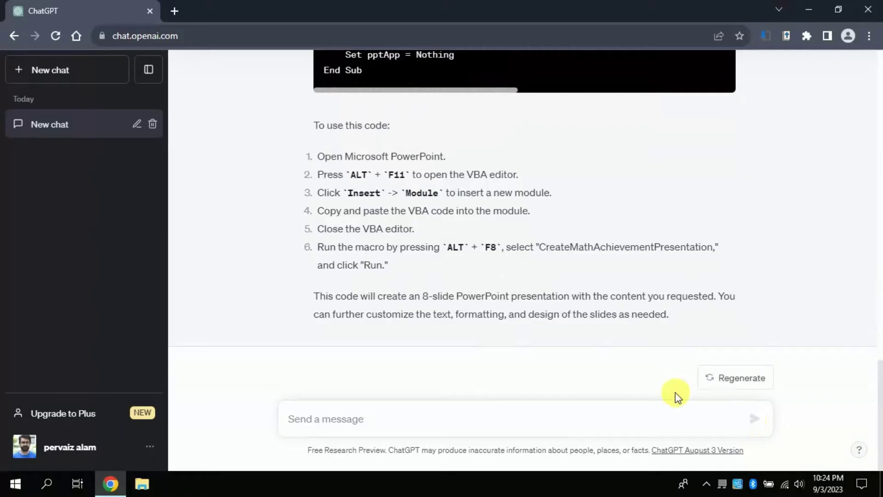
pyautogui.scroll(5, 881, 307)
pyautogui.moveTo(882, 307); pyautogui.dragTo(881, 196)
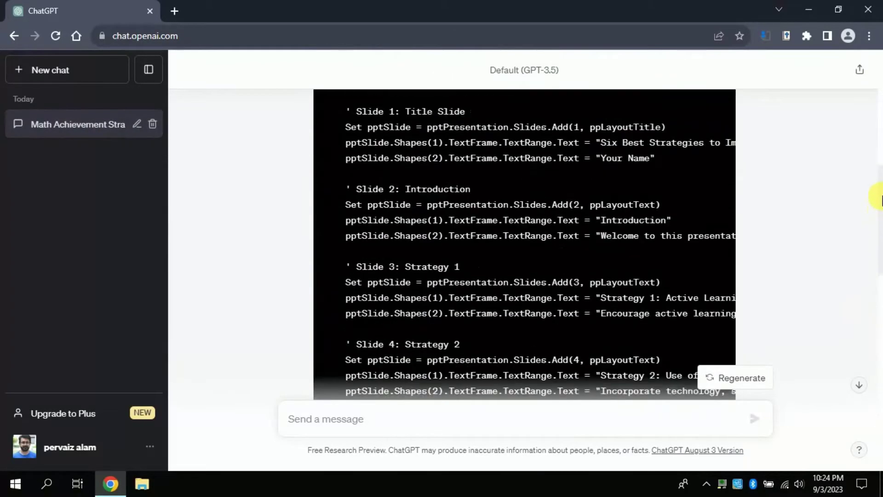
pyautogui.moveTo(881, 197)
pyautogui.mouseDown()
pyautogui.moveTo(881, 131)
pyautogui.moveTo(879, 194)
pyautogui.mouseUp()
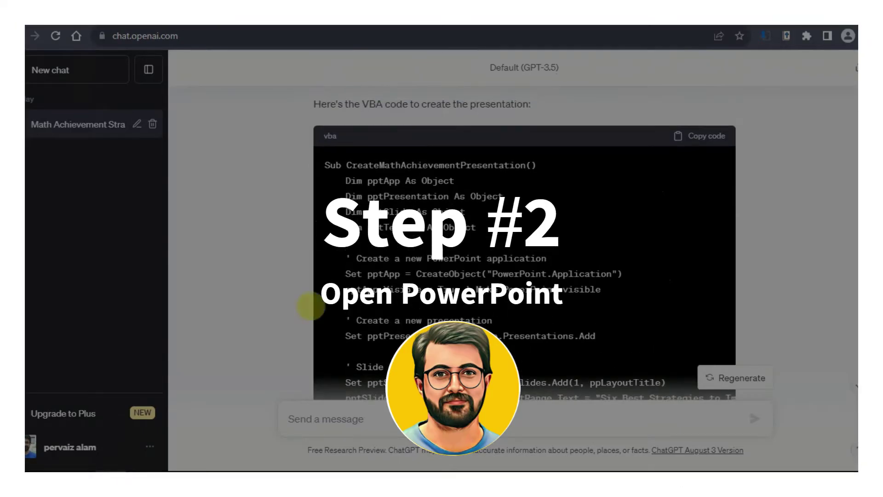
# - Launch PowerPoint from the Start menu search and create a new blank presentation
pyautogui.click(48, 484)
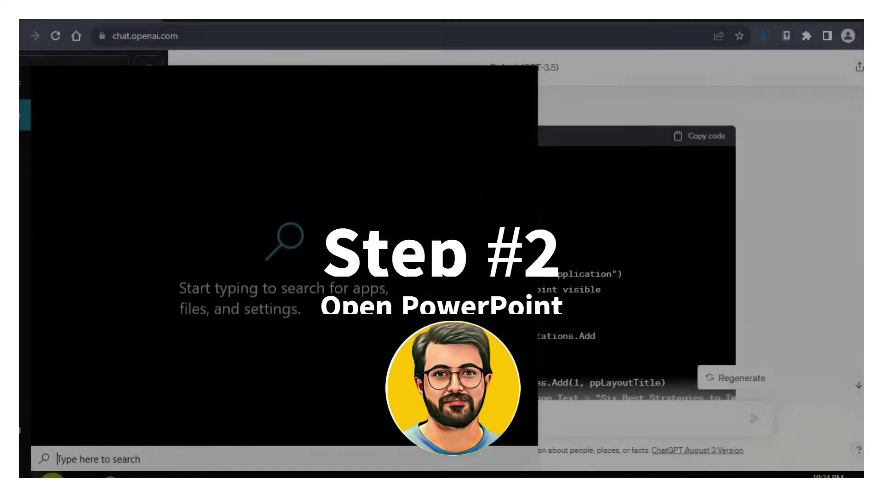
pyautogui.write('po')
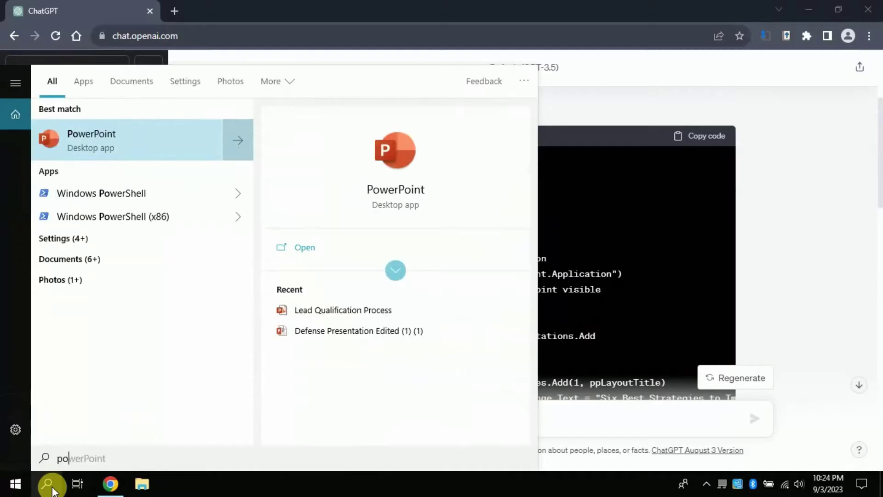
pyautogui.click(104, 138)
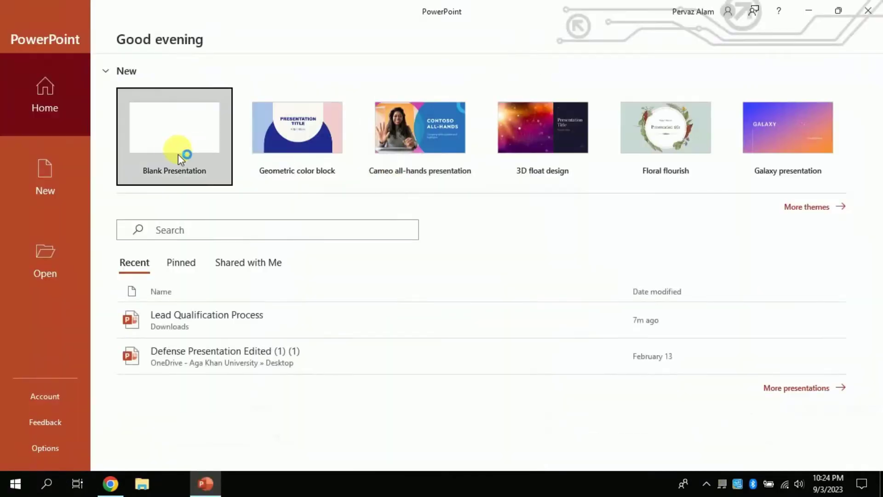
pyautogui.click(176, 143)
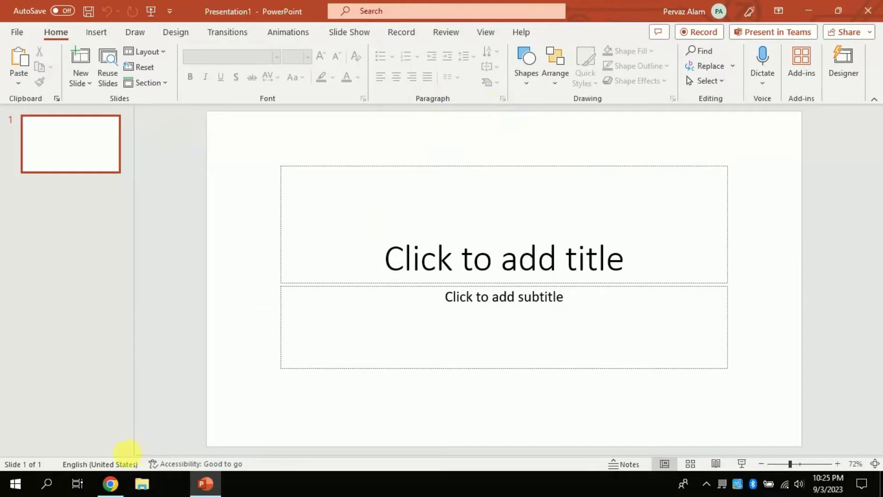
# - Return to PowerPoint and reach the Customize Ribbon settings in Options
pyautogui.click(109, 485)
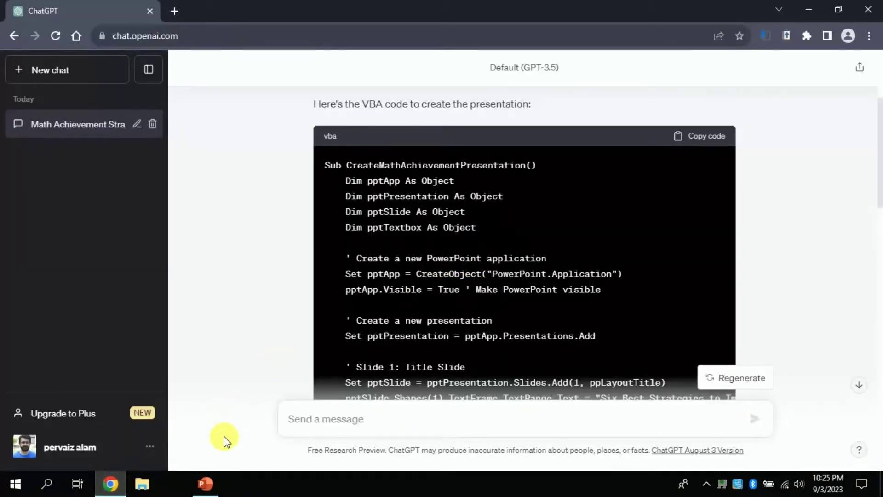
pyautogui.click(206, 484)
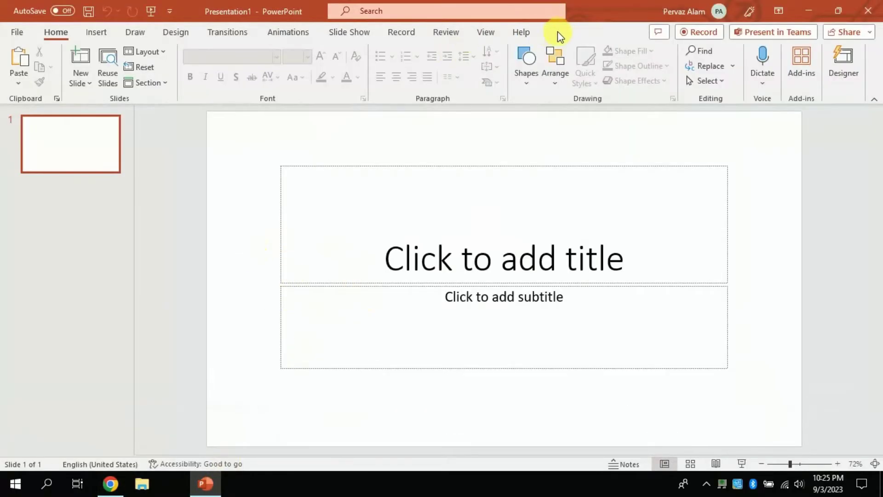
pyautogui.click(17, 34)
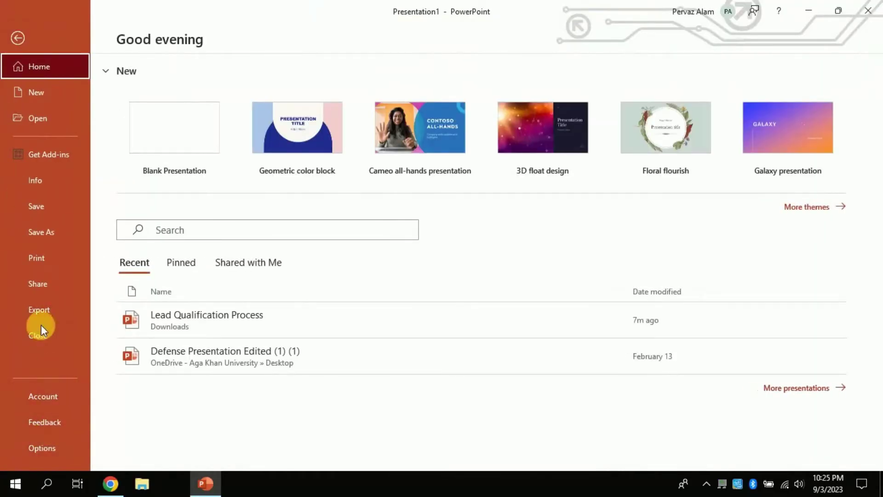
pyautogui.click(55, 448)
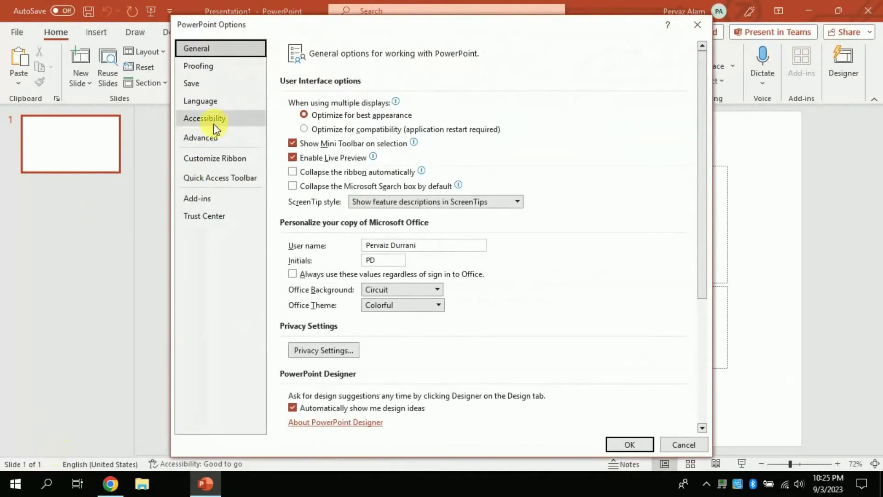
pyautogui.click(214, 161)
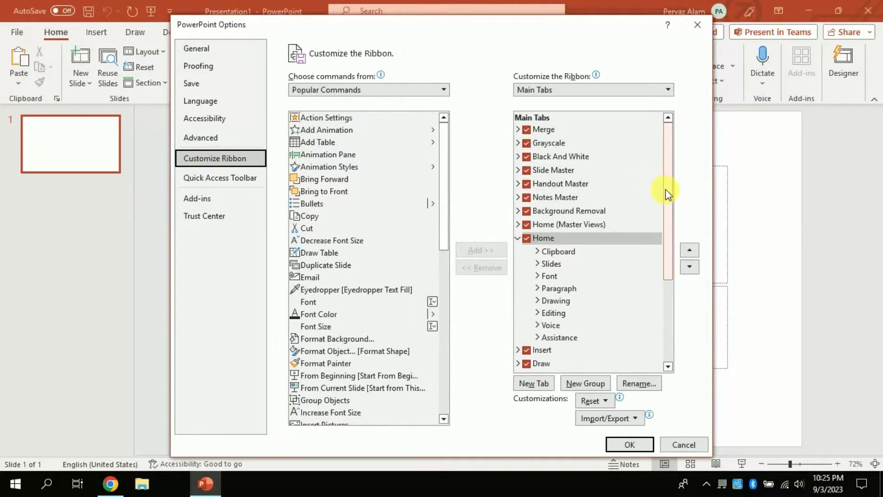
pyautogui.moveTo(667, 249); pyautogui.dragTo(667, 361)
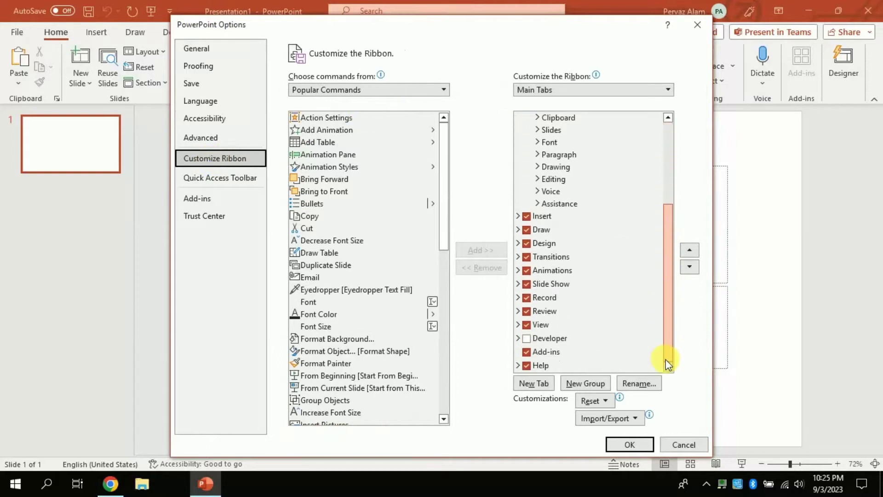
# - Enable the Developer tab and bring up its commands
pyautogui.click(528, 341)
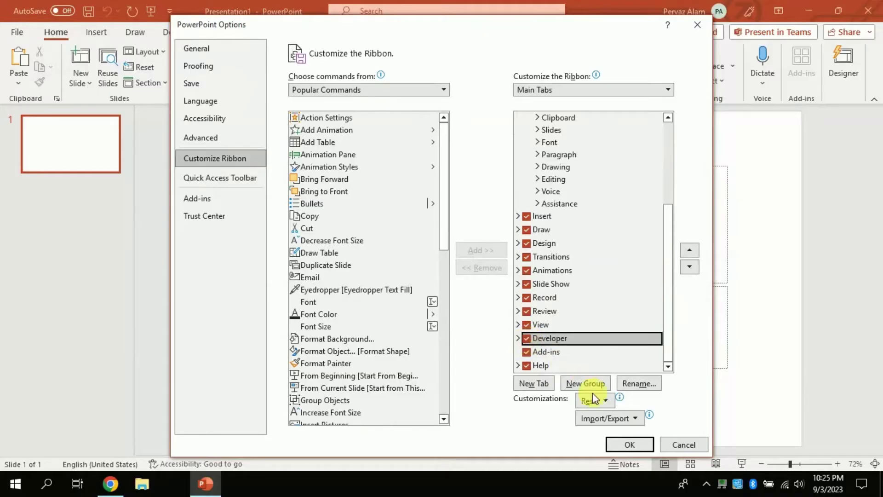
pyautogui.click(624, 445)
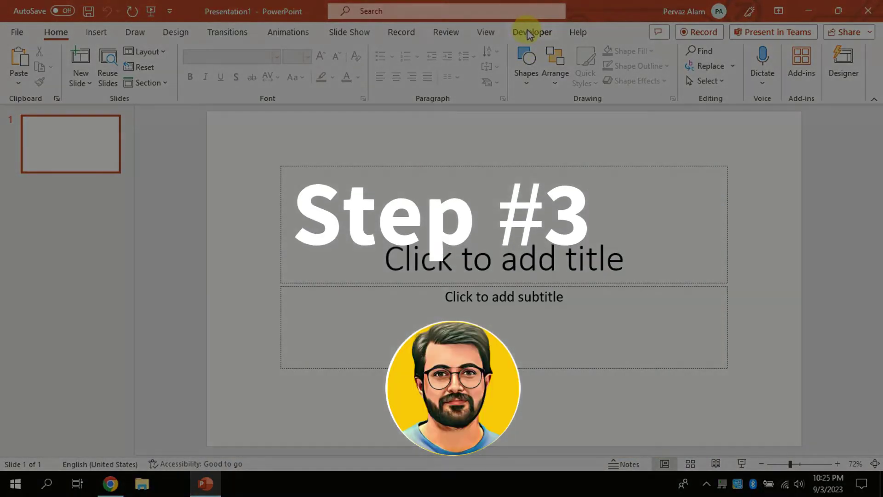
pyautogui.click(528, 34)
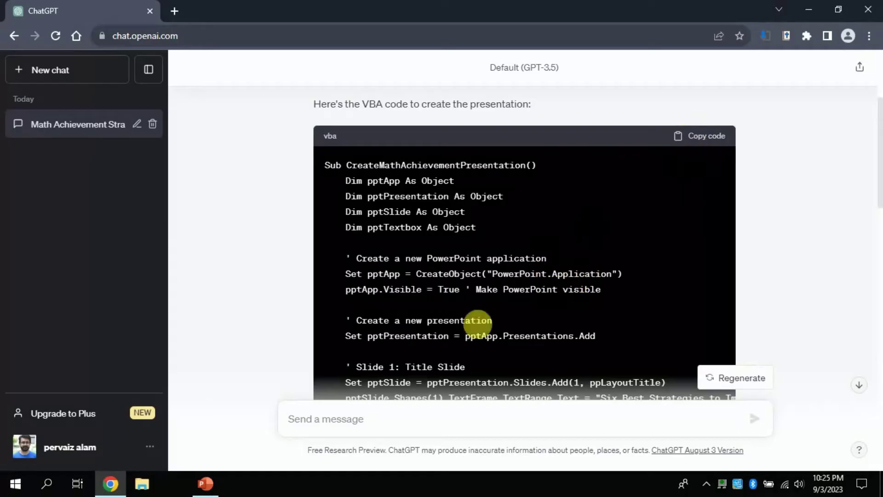
# - Bring PowerPoint back to the front with the copied VBA code ready for the editor
pyautogui.click(206, 484)
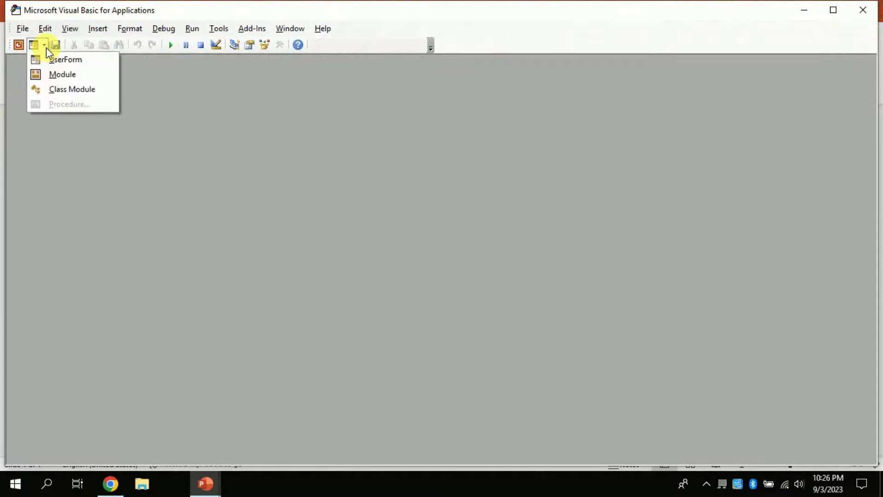
# - Insert a new module and paste the CreateMathAchievementPresentation macro into it
pyautogui.click(67, 78)
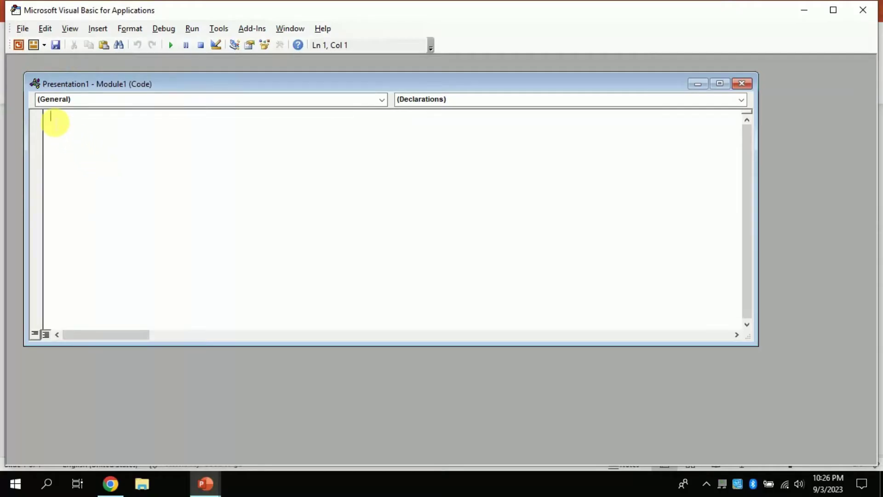
pyautogui.hotkey('ctrl', 'v')
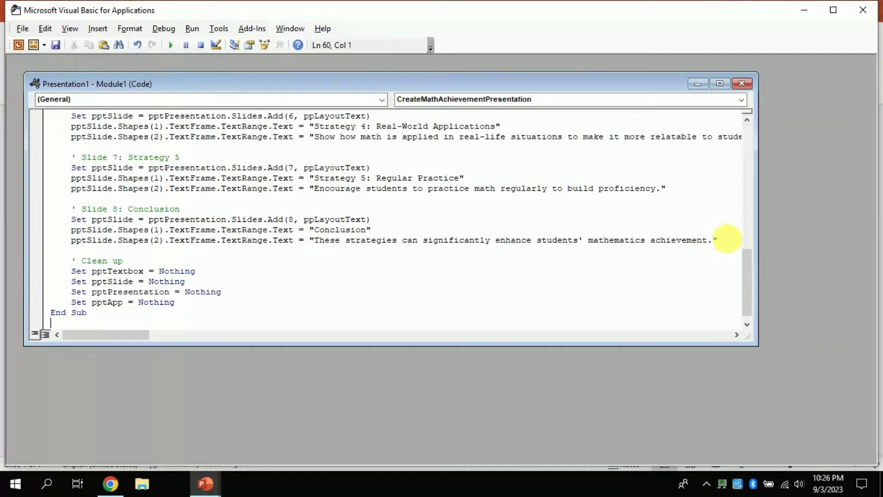
pyautogui.moveTo(749, 276); pyautogui.dragTo(751, 142)
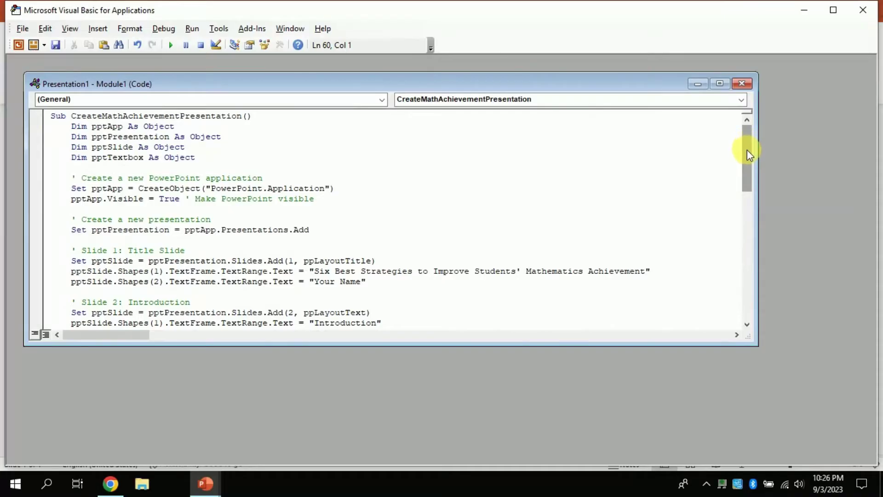
pyautogui.moveTo(748, 148); pyautogui.dragTo(745, 286)
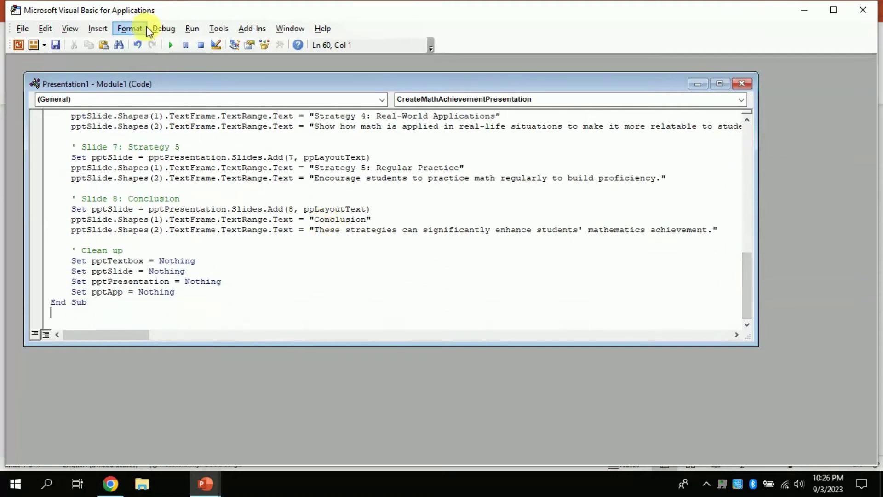
# - Run the macro, step through the generated 8 slides, and request Designer ideas for the title slide
pyautogui.click(171, 46)
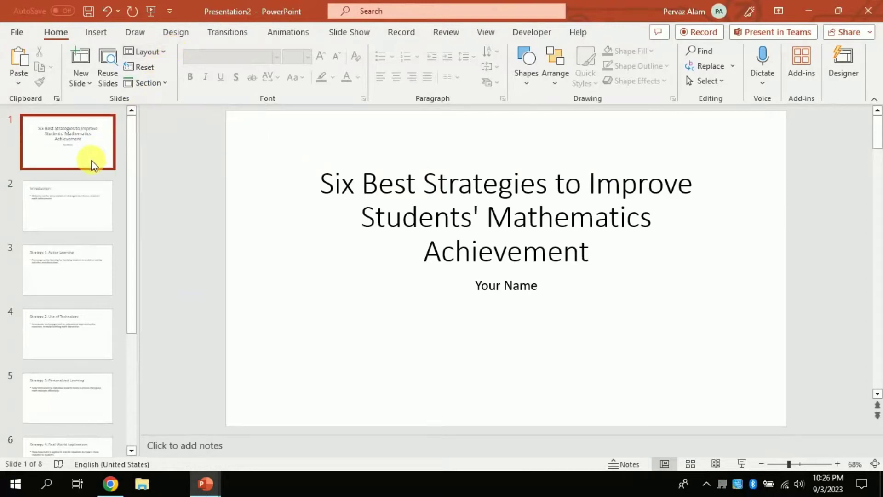
pyautogui.click(81, 213)
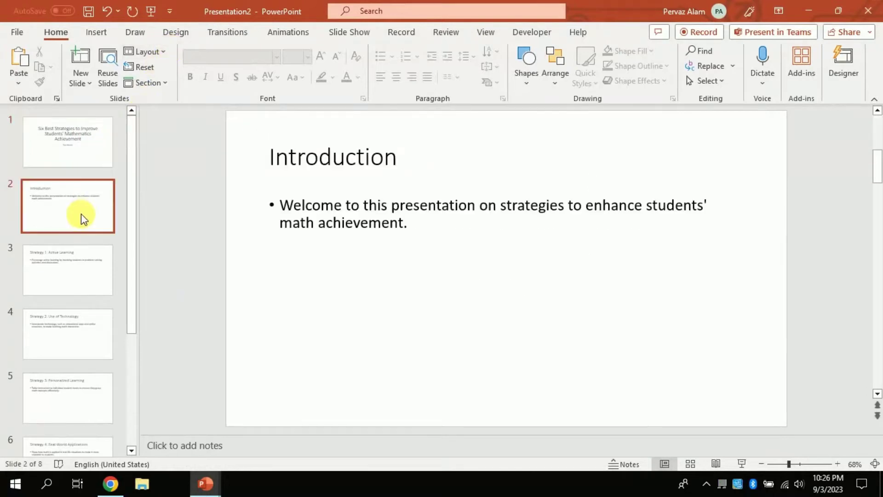
pyautogui.press('Down')
pyautogui.press('Down')
pyautogui.press('Down')
pyautogui.press('Down')
pyautogui.press('Down')
pyautogui.press('Down')
pyautogui.press('Up')
pyautogui.press('Up')
pyautogui.press('Up')
pyautogui.press('Up')
pyautogui.press('Up')
pyautogui.press('Up')
pyautogui.press('Up')
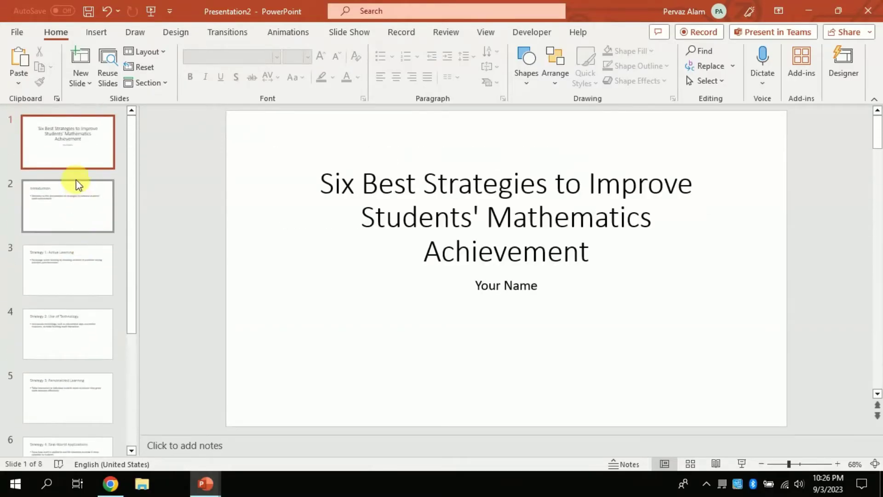
pyautogui.click(839, 65)
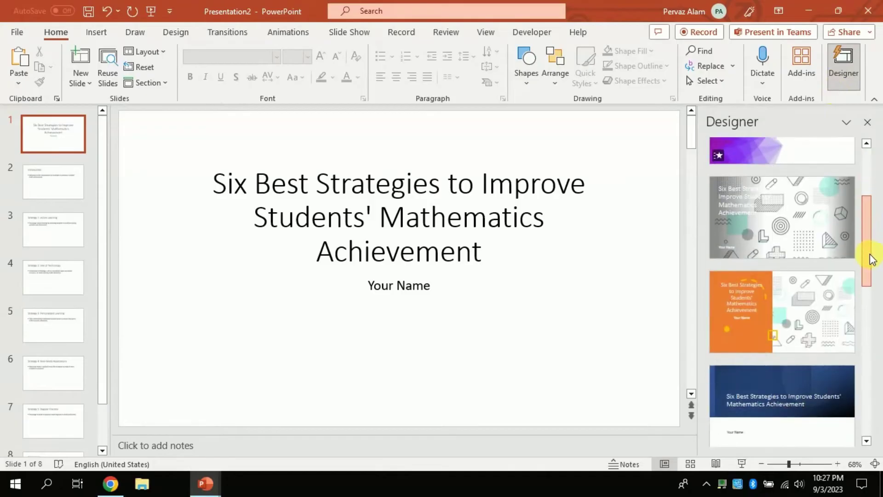
pyautogui.moveTo(869, 211); pyautogui.dragTo(870, 257)
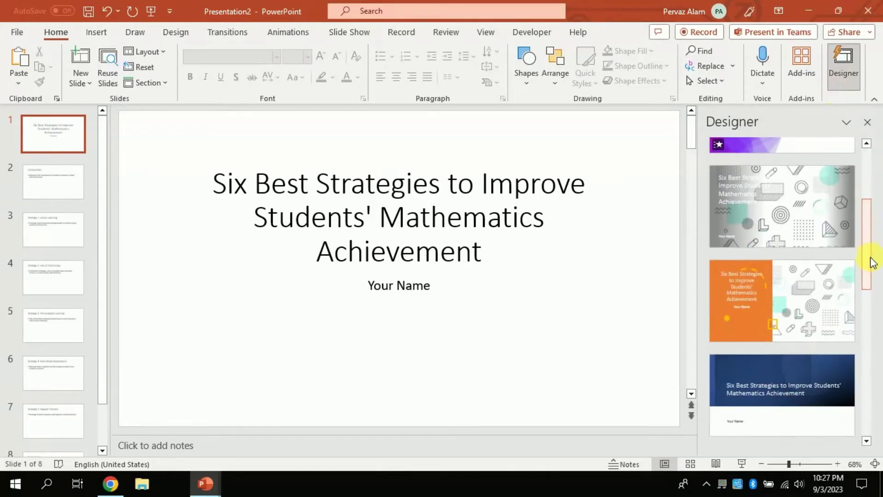
# - Try the orange and grey geometric designs, then settle on the orange curved-band layout for slide 1
pyautogui.click(778, 300)
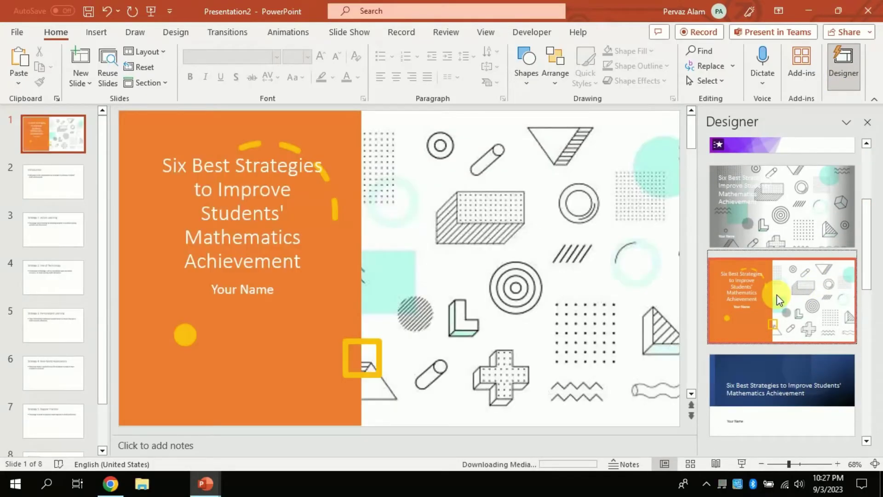
pyautogui.click(776, 226)
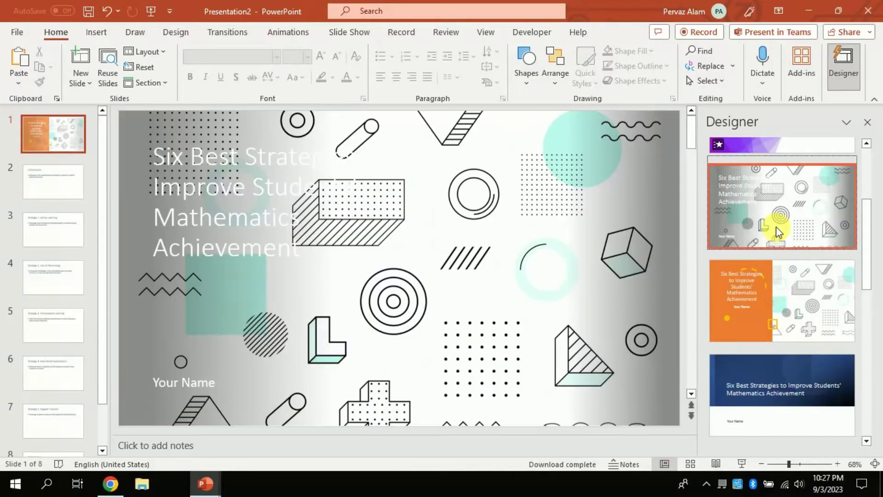
pyautogui.click(870, 324)
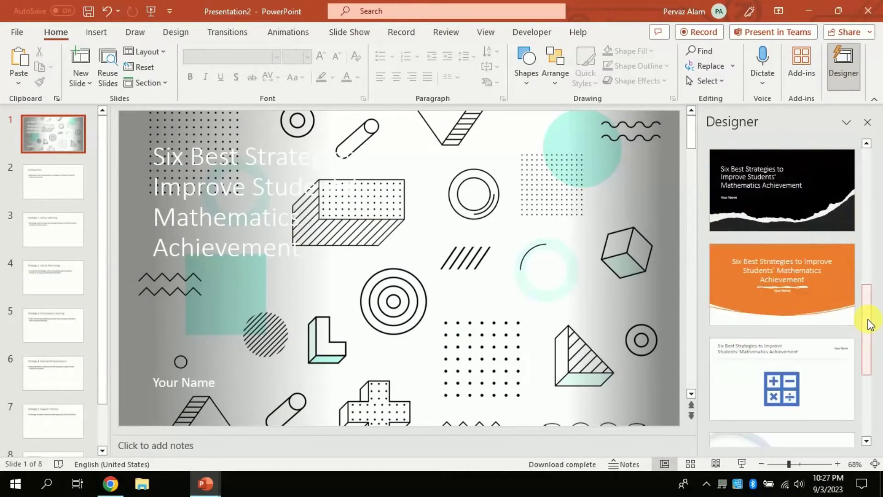
pyautogui.scroll(-1, 868, 325)
pyautogui.click(814, 271)
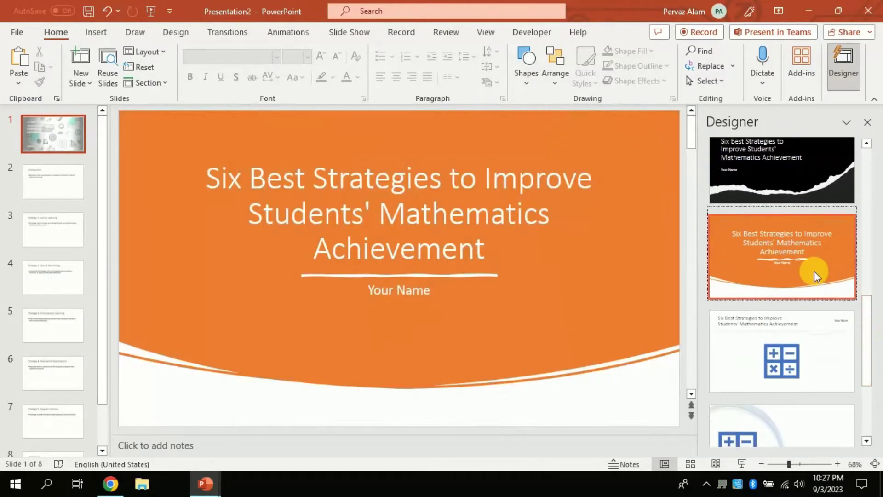
# - Select the Your Name subtitle text for replacement and move on to the Introduction slide
pyautogui.click(404, 303)
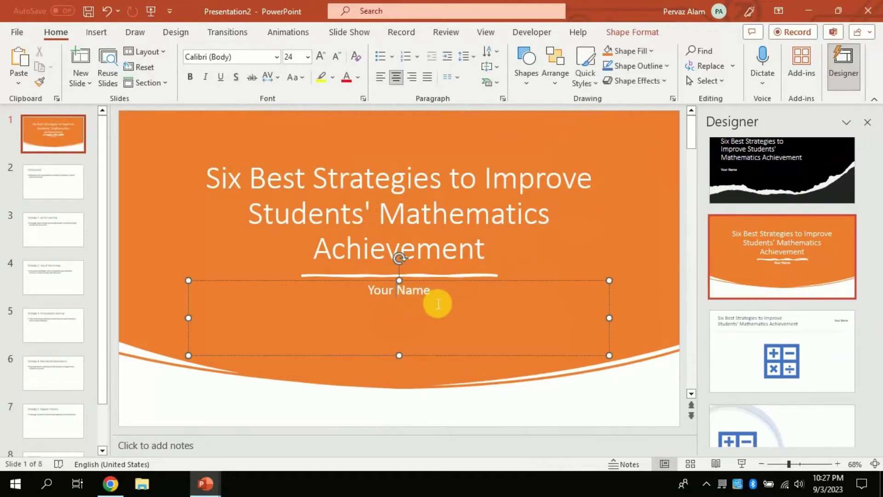
pyautogui.tripleClick(384, 304)
pyautogui.write('Pe')
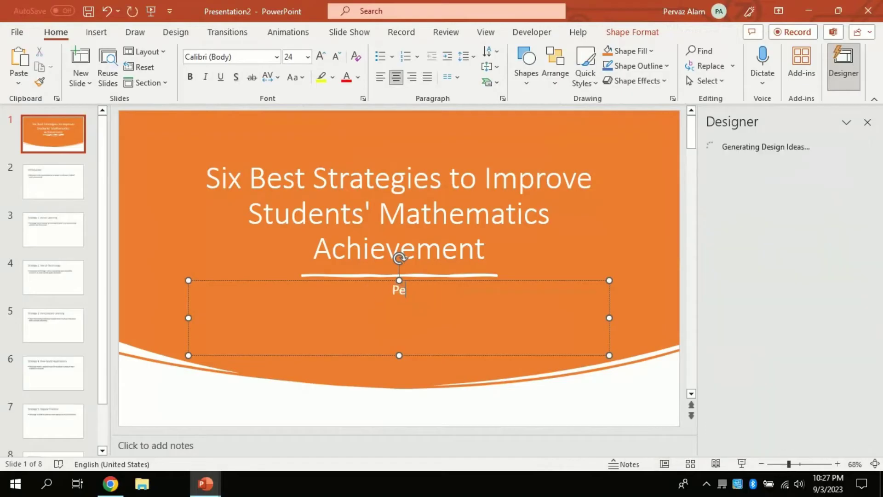
pyautogui.write('rvaiz Durrani')
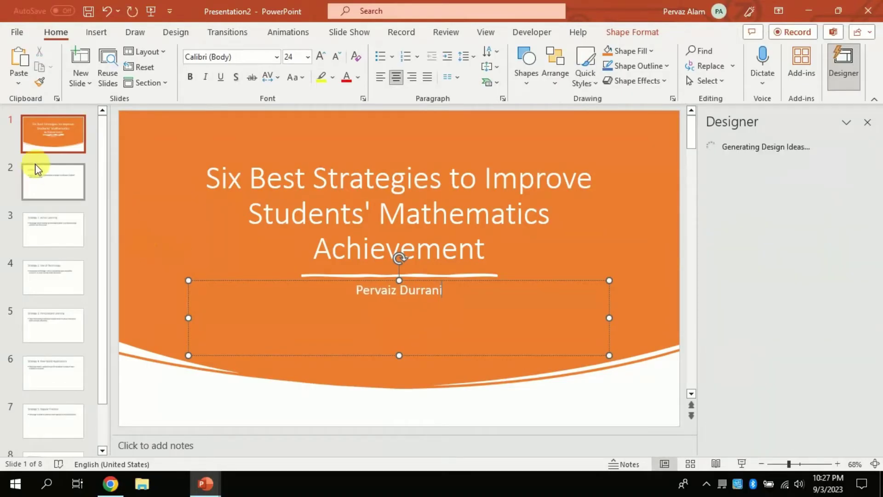
pyautogui.click(40, 180)
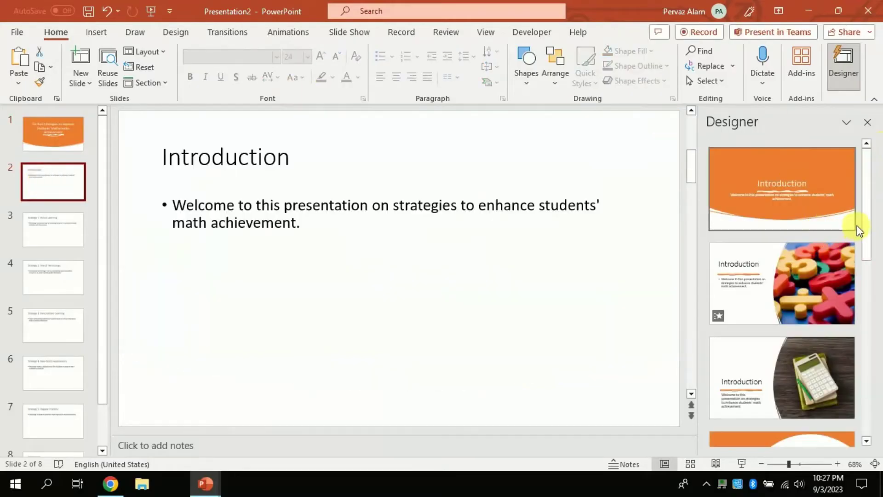
pyautogui.moveTo(866, 228)
pyautogui.mouseDown()
pyautogui.moveTo(870, 361)
pyautogui.moveTo(865, 246)
pyautogui.mouseUp()
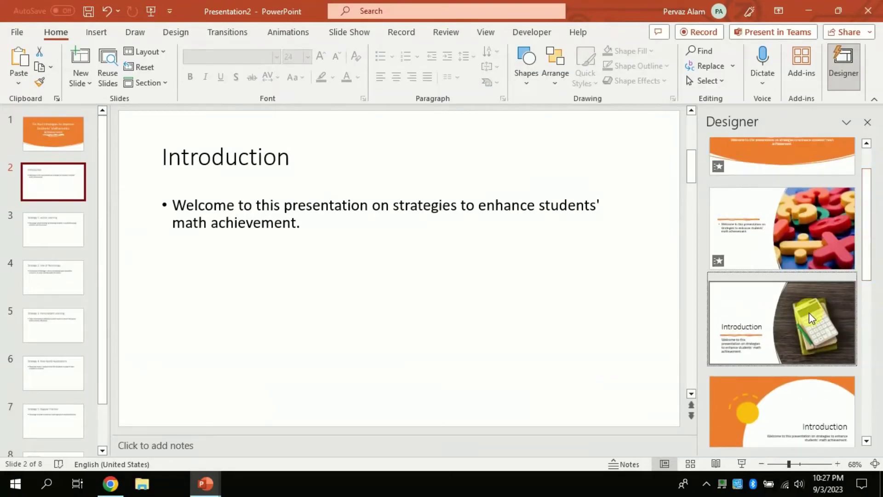
# - Give slide 2 the calculator photo design and slide 3 the coloured-blocks picture layout
pyautogui.click(797, 319)
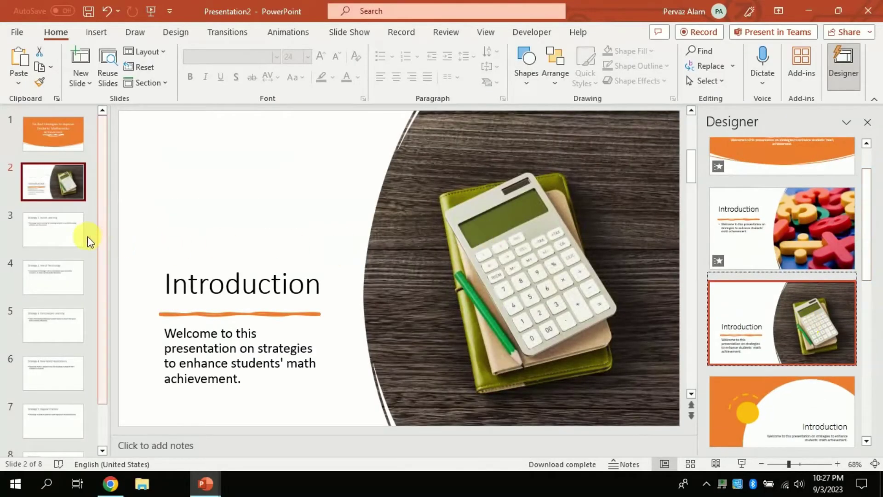
pyautogui.click(59, 236)
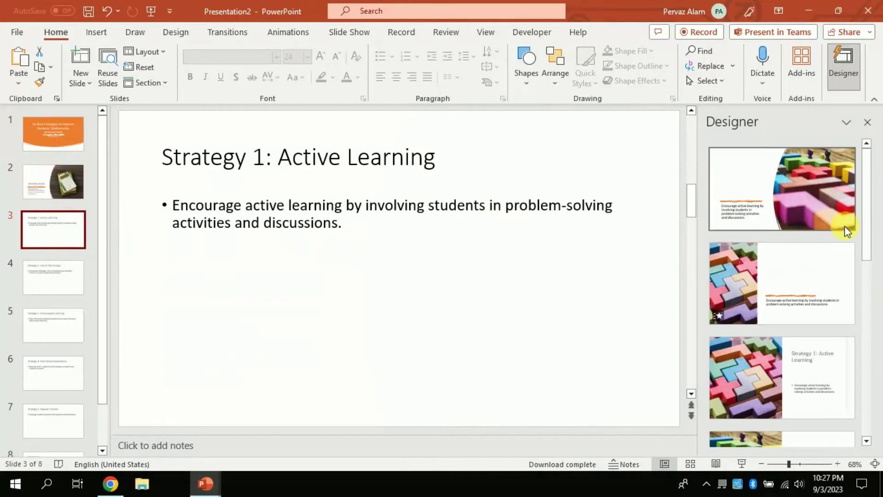
pyautogui.click(868, 284)
pyautogui.moveTo(866, 280); pyautogui.dragTo(866, 209)
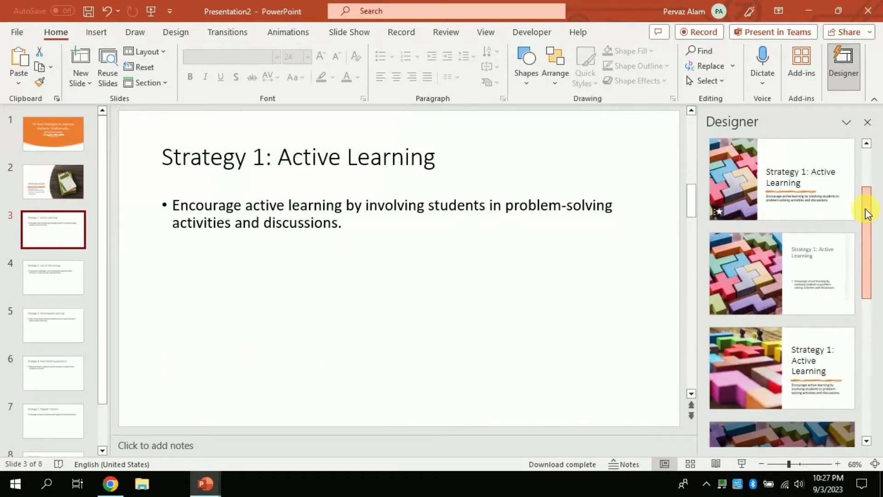
pyautogui.click(791, 182)
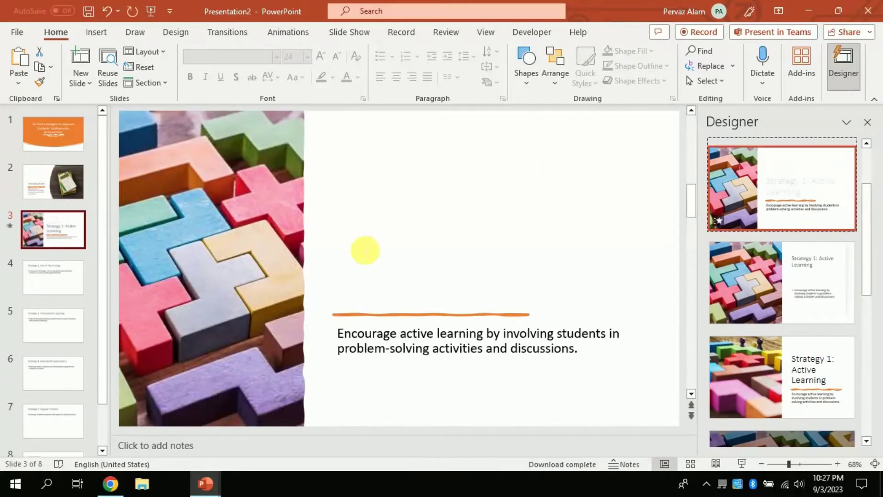
# - Give the Strategy 2 slide the yellow lightbulb design
pyautogui.click(42, 275)
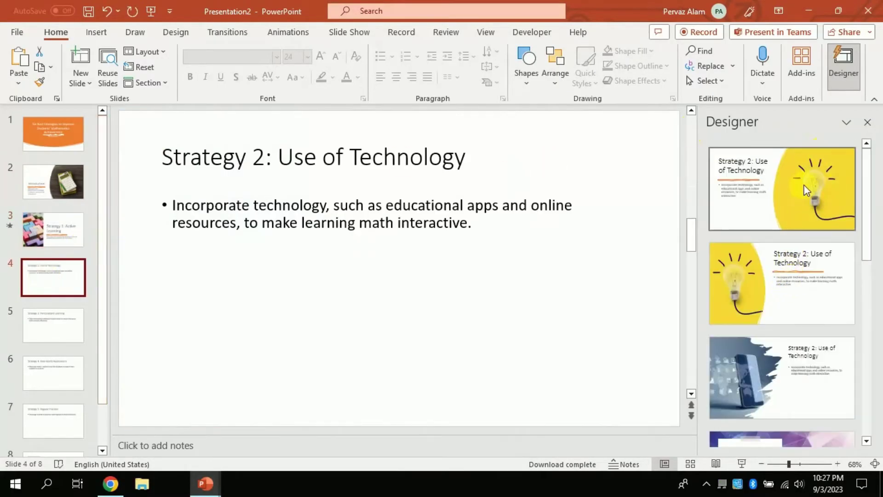
pyautogui.click(807, 192)
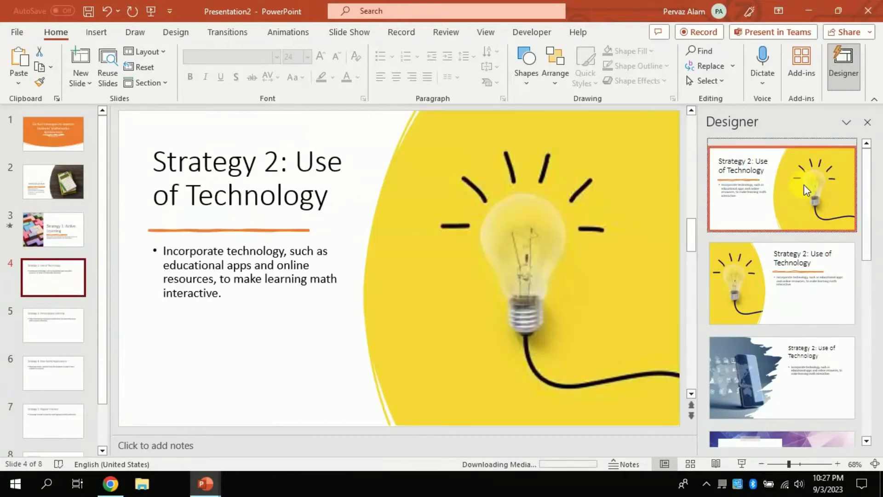
# - Restyle the Personalized Learning slide (5) with the orange sun Designer layout
pyautogui.click(56, 323)
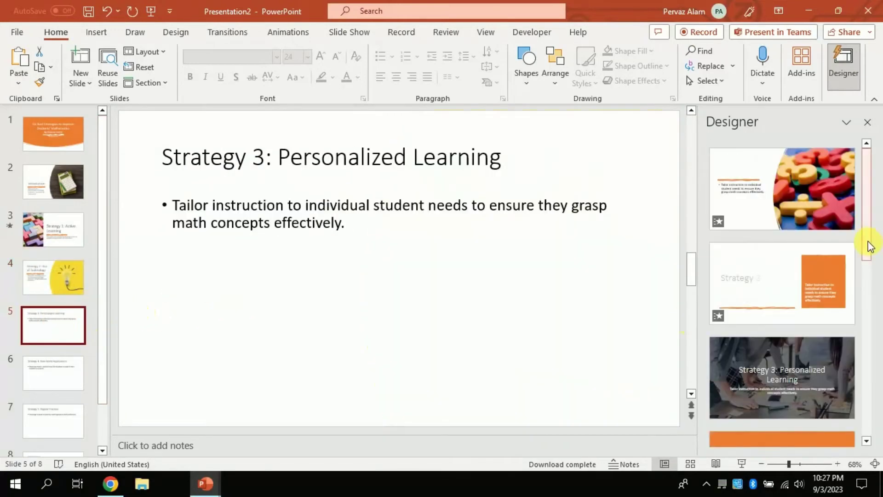
pyautogui.moveTo(870, 245); pyautogui.dragTo(866, 446)
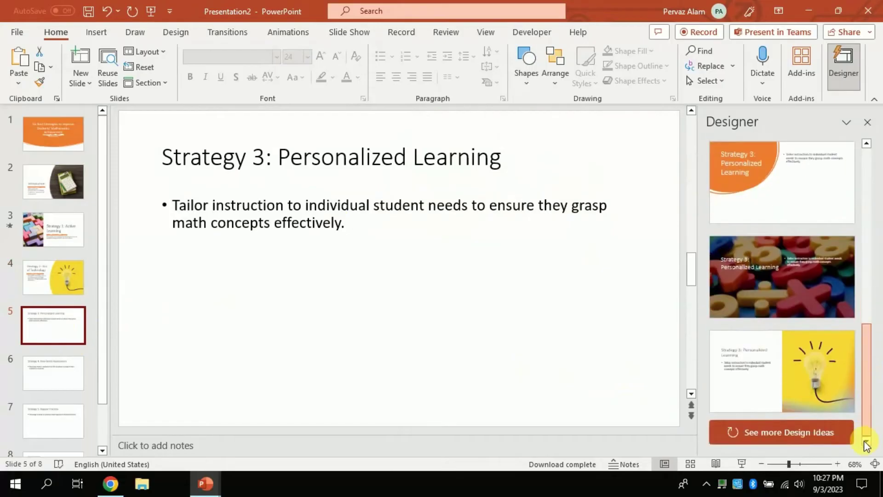
pyautogui.click(782, 434)
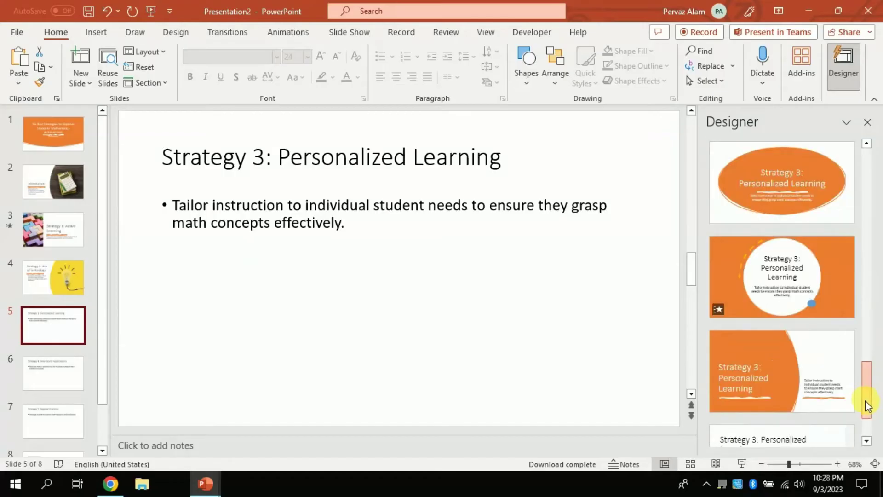
pyautogui.moveTo(867, 407)
pyautogui.mouseDown()
pyautogui.moveTo(868, 424)
pyautogui.moveTo(866, 361)
pyautogui.mouseUp()
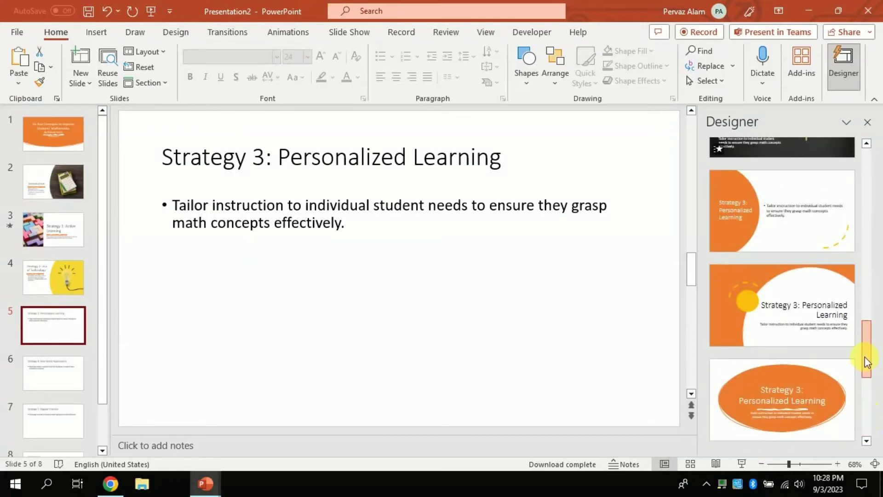
pyautogui.click(825, 334)
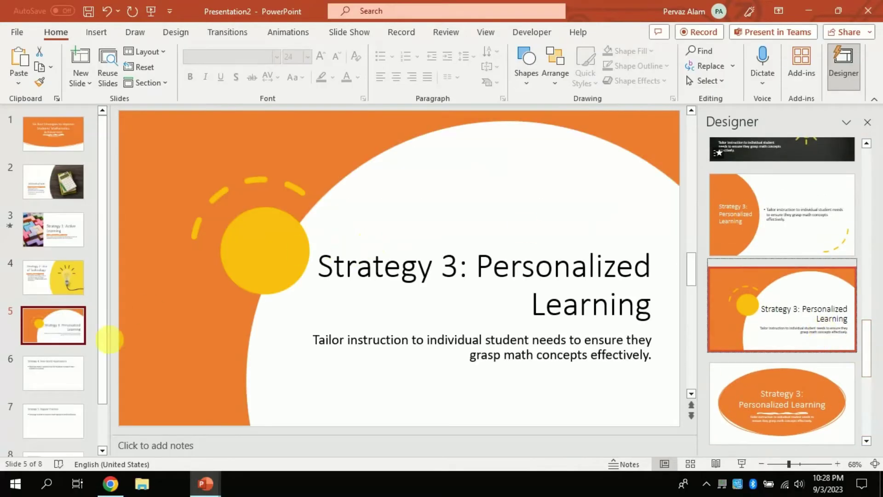
# - Restyle the Real-World Applications slide (6) with the chalkboard-equations picture design
pyautogui.click(59, 388)
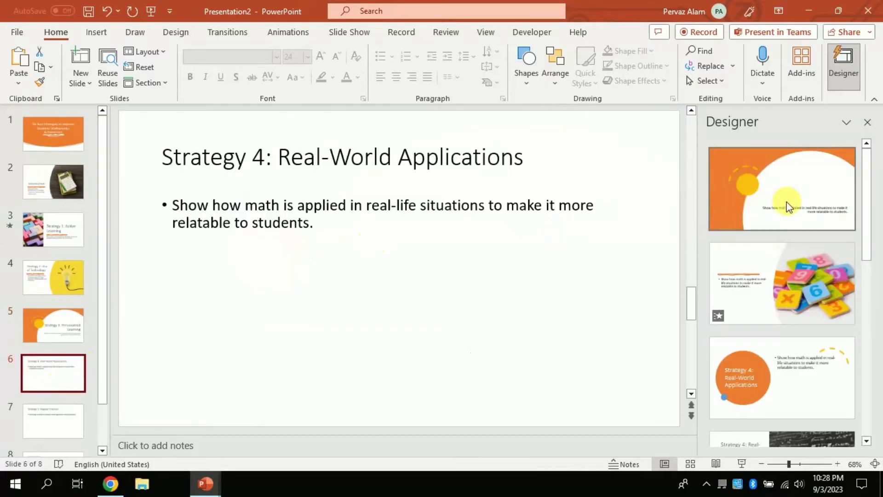
pyautogui.moveTo(870, 278); pyautogui.dragTo(870, 304)
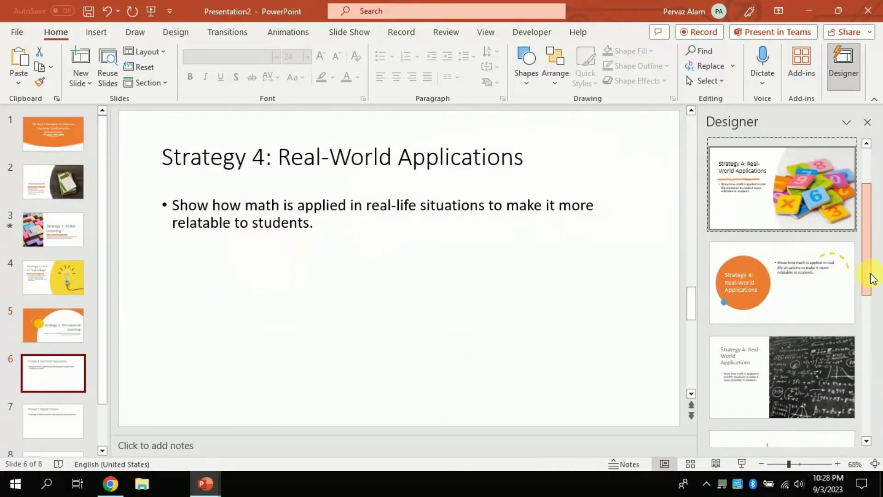
pyautogui.click(816, 306)
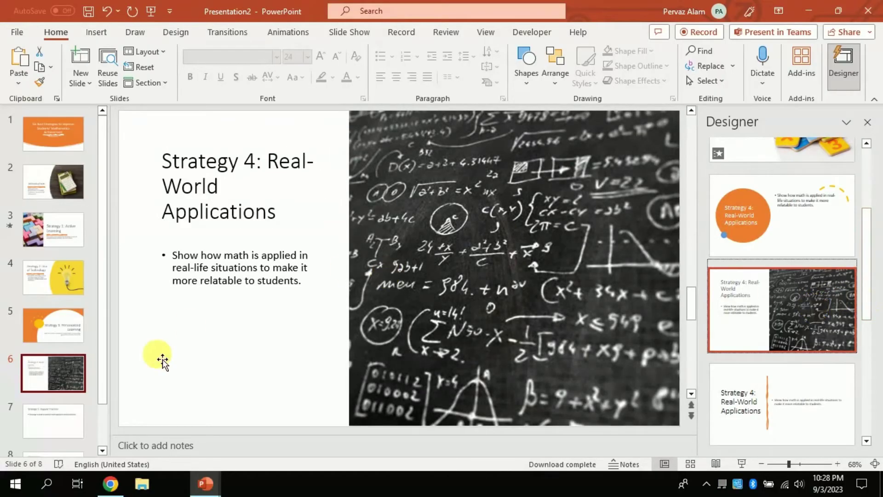
pyautogui.click(54, 417)
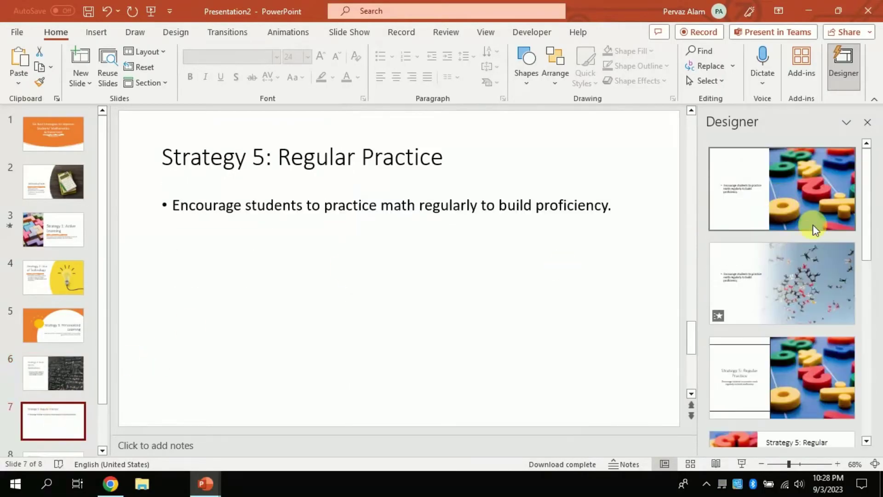
pyautogui.moveTo(868, 243); pyautogui.dragTo(865, 301)
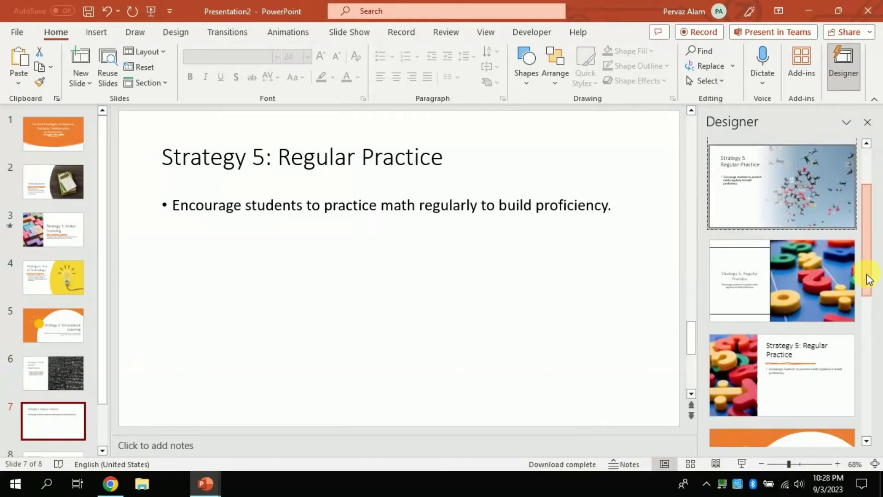
# - Give the Regular Practice slide (7) the colourful number-blocks picture design
pyautogui.click(800, 272)
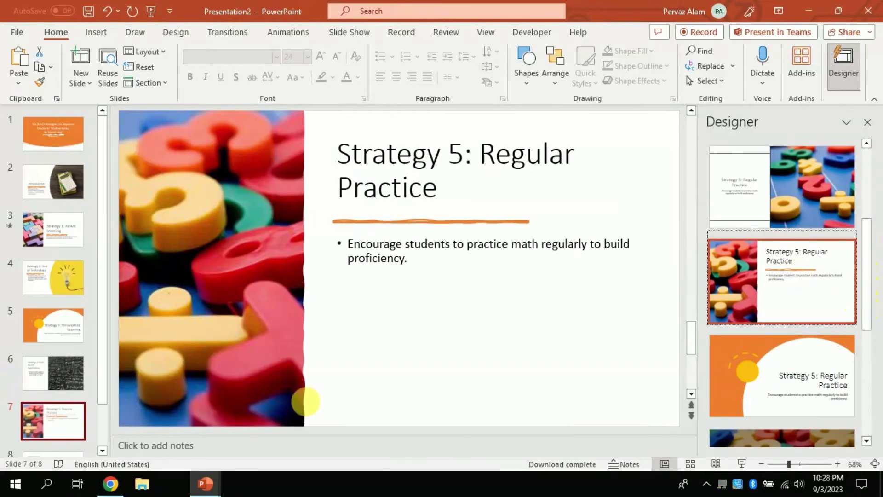
pyautogui.scroll(-2, 105, 431)
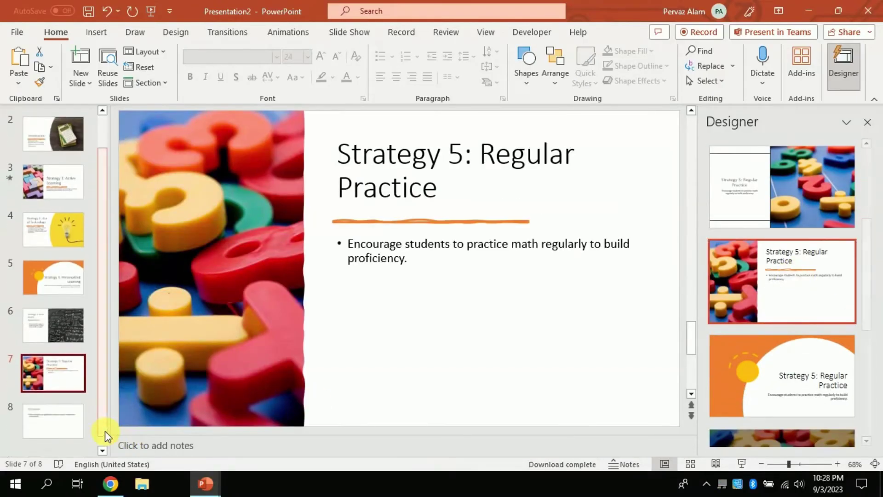
pyautogui.click(63, 422)
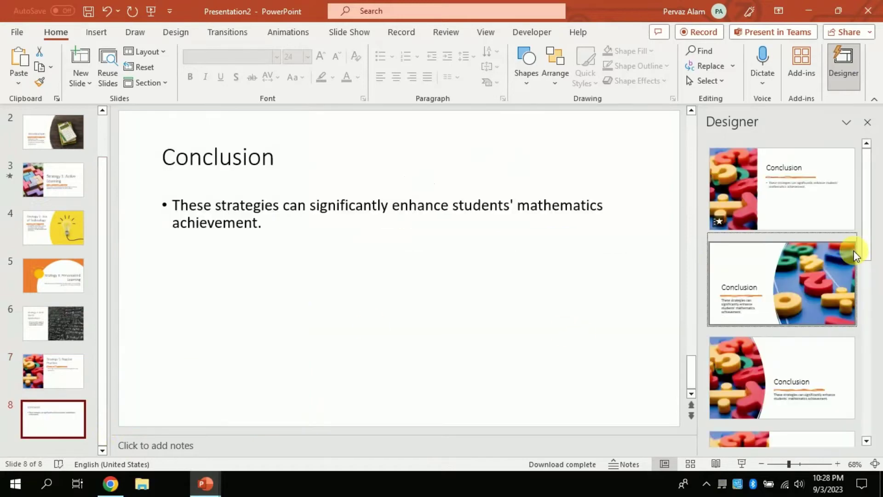
pyautogui.click(853, 247)
# - Give the Conclusion slide the black torn-paper design and return to the title slide
pyautogui.moveTo(869, 296); pyautogui.dragTo(869, 326)
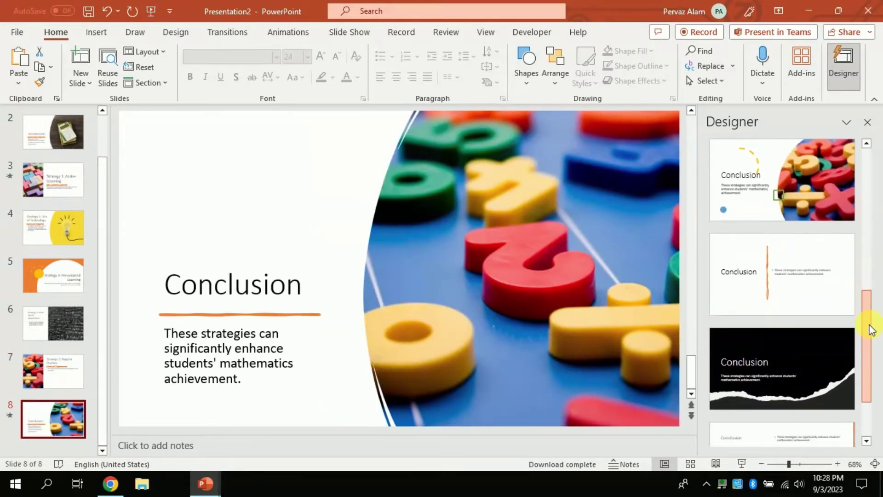
pyautogui.click(799, 350)
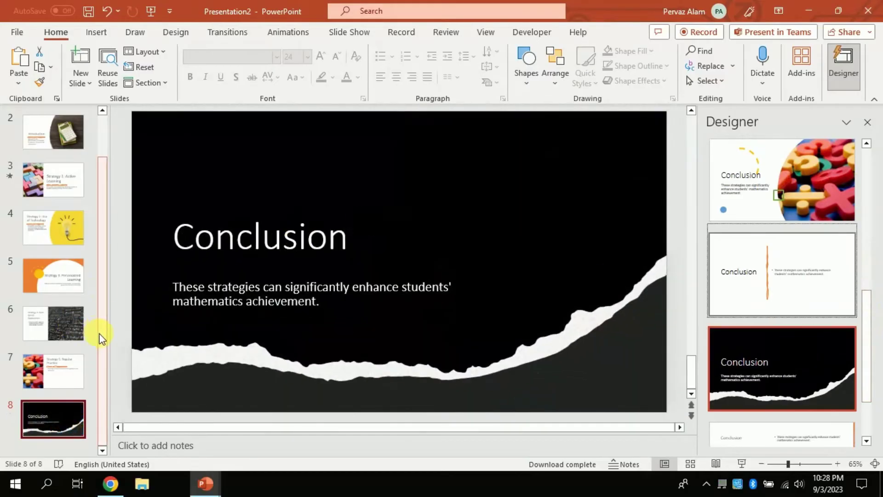
pyautogui.scroll(2, 97, 290)
pyautogui.click(43, 135)
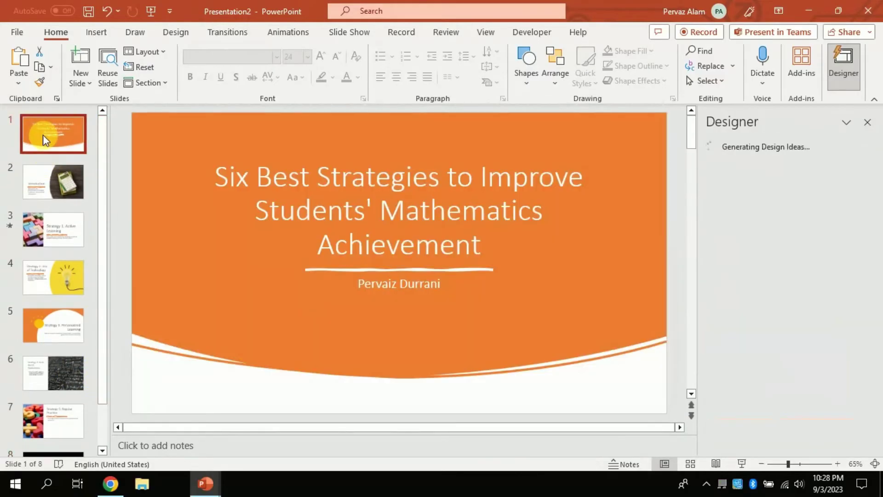
pyautogui.click(867, 124)
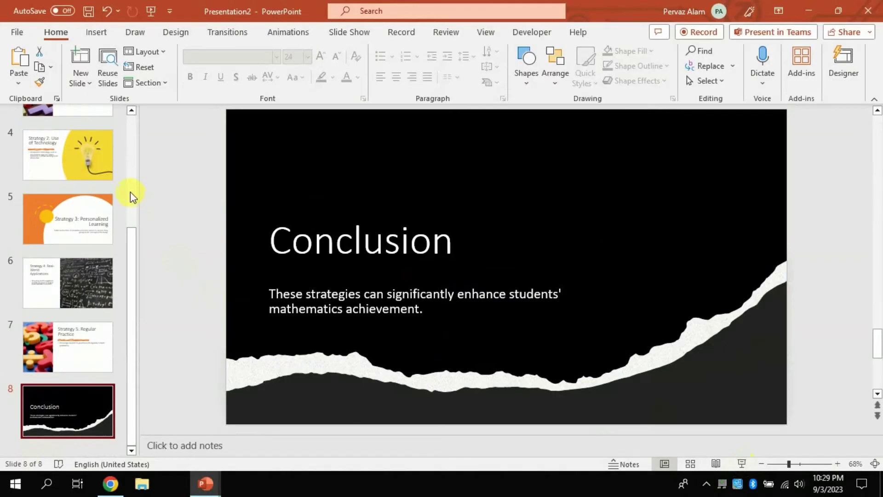
pyautogui.press('Up')
pyautogui.press('Home')
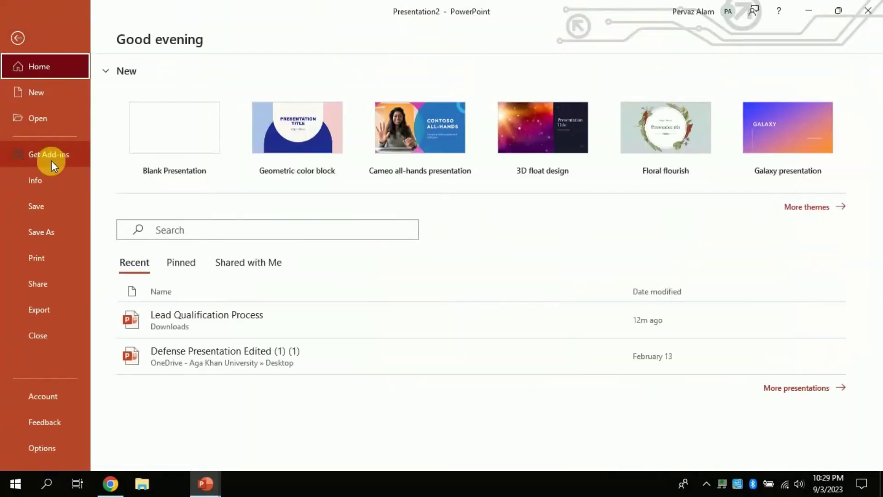
# - Save the presentation to the Desktop as 'Six Best Strategies to Improve Students' Mathematics'
pyautogui.click(54, 235)
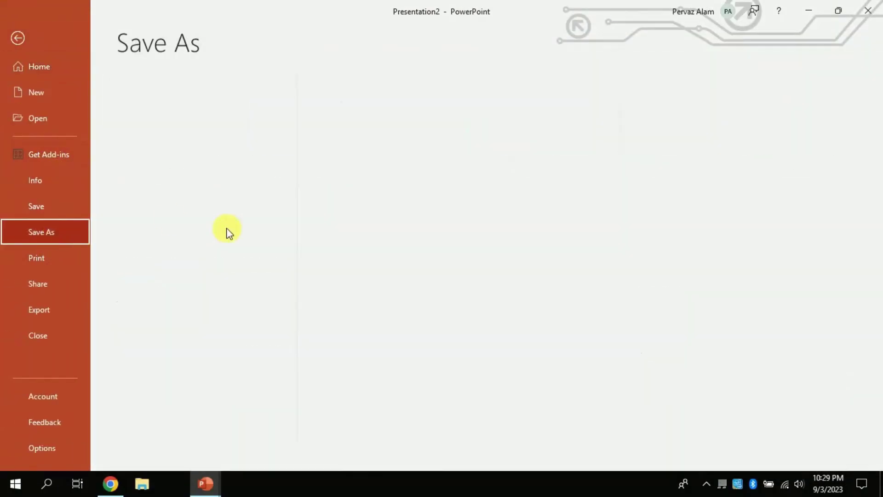
pyautogui.click(187, 296)
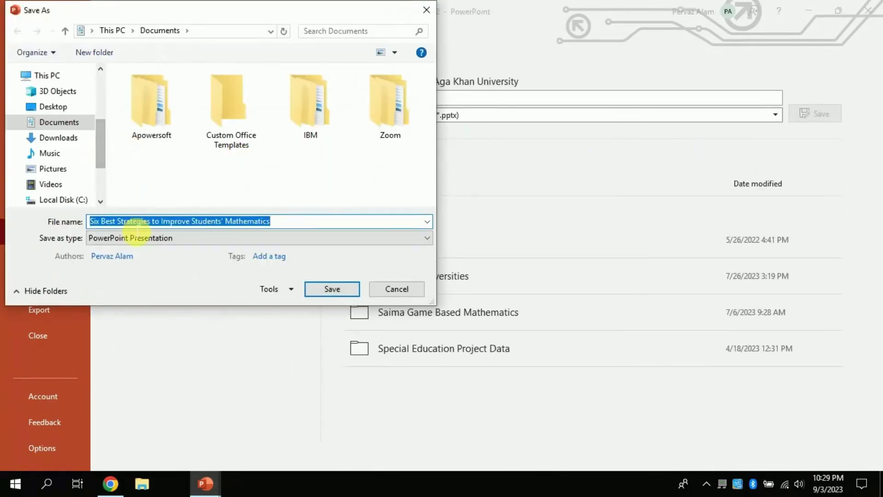
pyautogui.click(53, 107)
pyautogui.moveTo(91, 220); pyautogui.dragTo(264, 223)
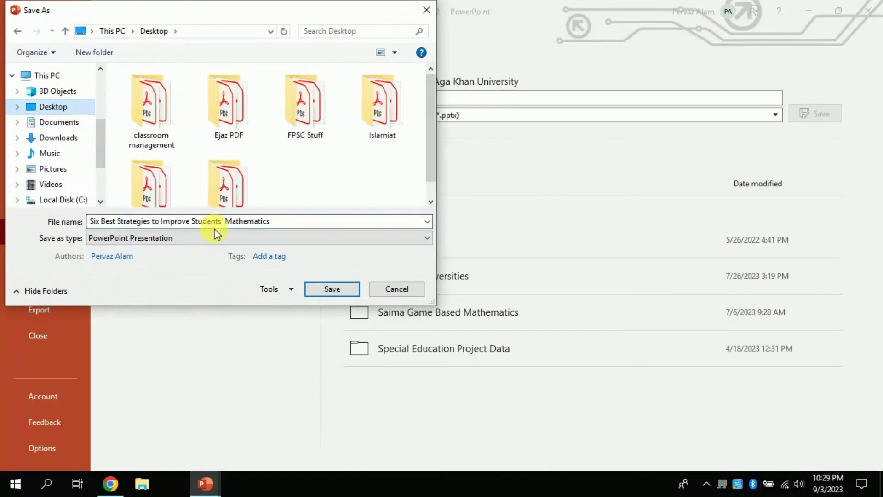
pyautogui.click(333, 289)
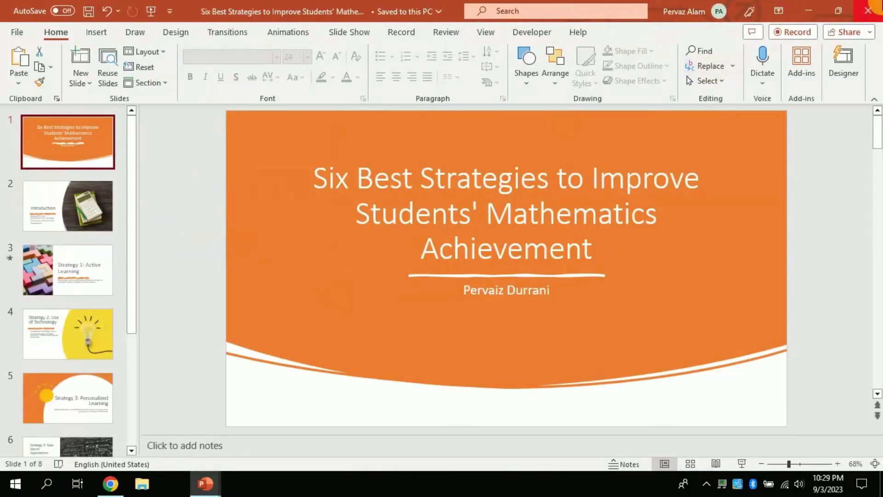
pyautogui.click(871, 11)
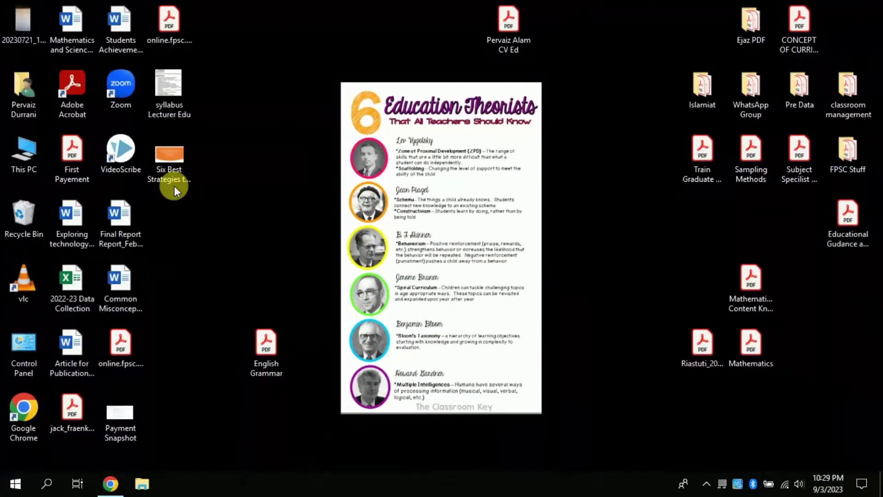
pyautogui.click(174, 174)
pyautogui.doubleClick(174, 176)
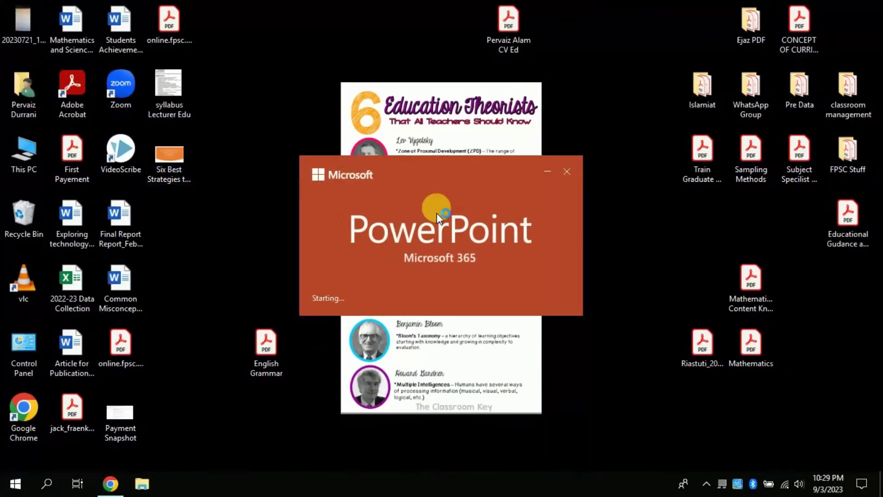